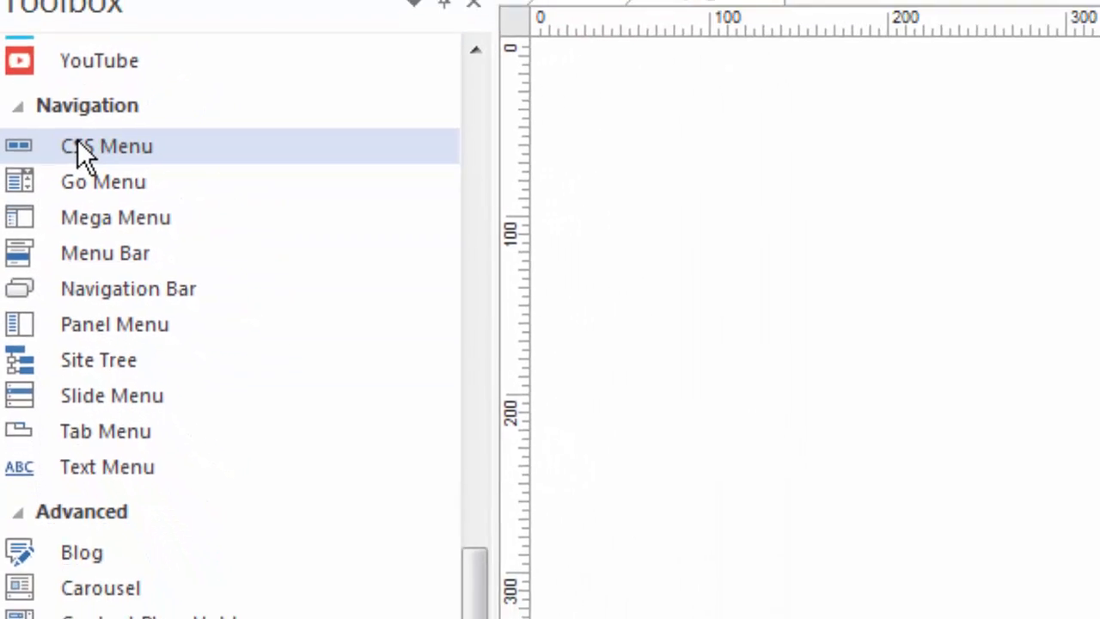
Draw a CSS Menu about 330 px wide and 70 px high near the top of page1 and open its properties.
click(77, 146)
drag(341, 204, 606, 267)
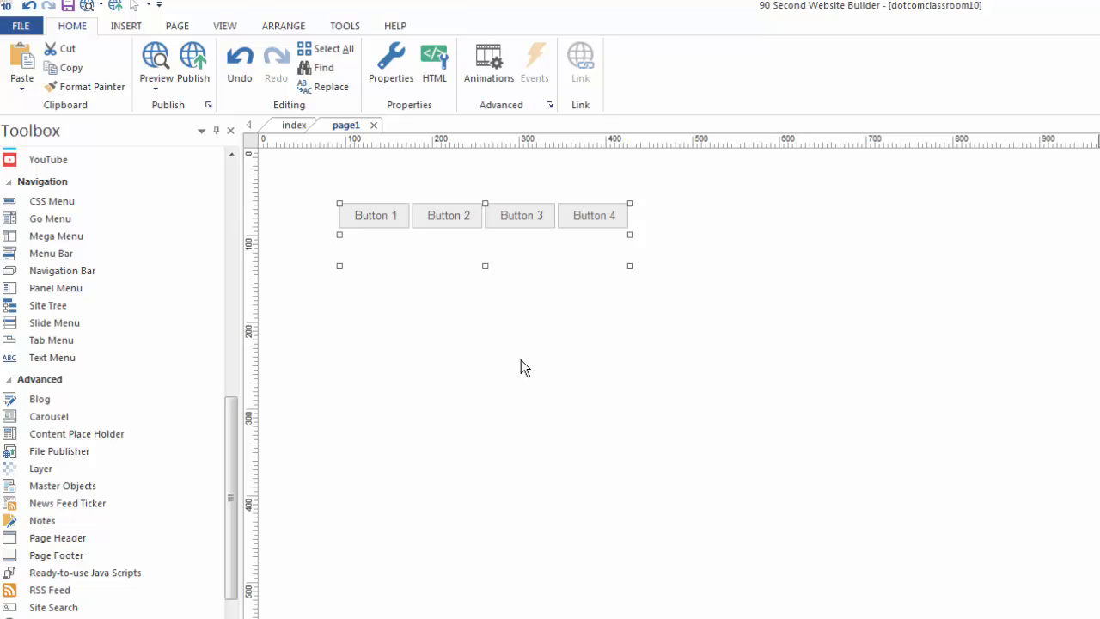
double_click(510, 238)
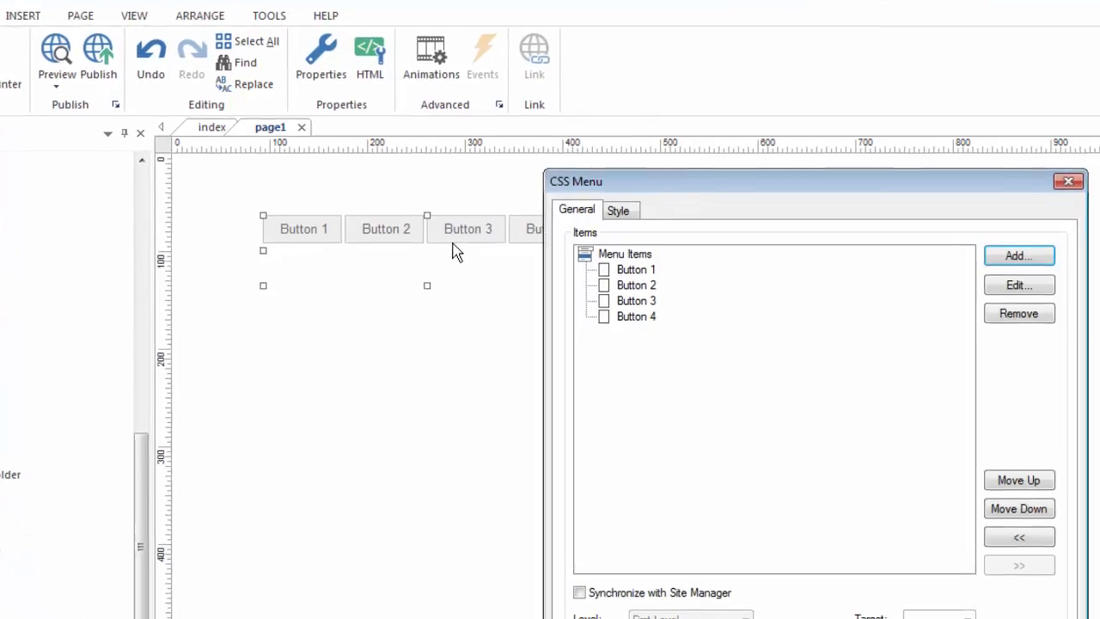
drag(795, 191, 738, 52)
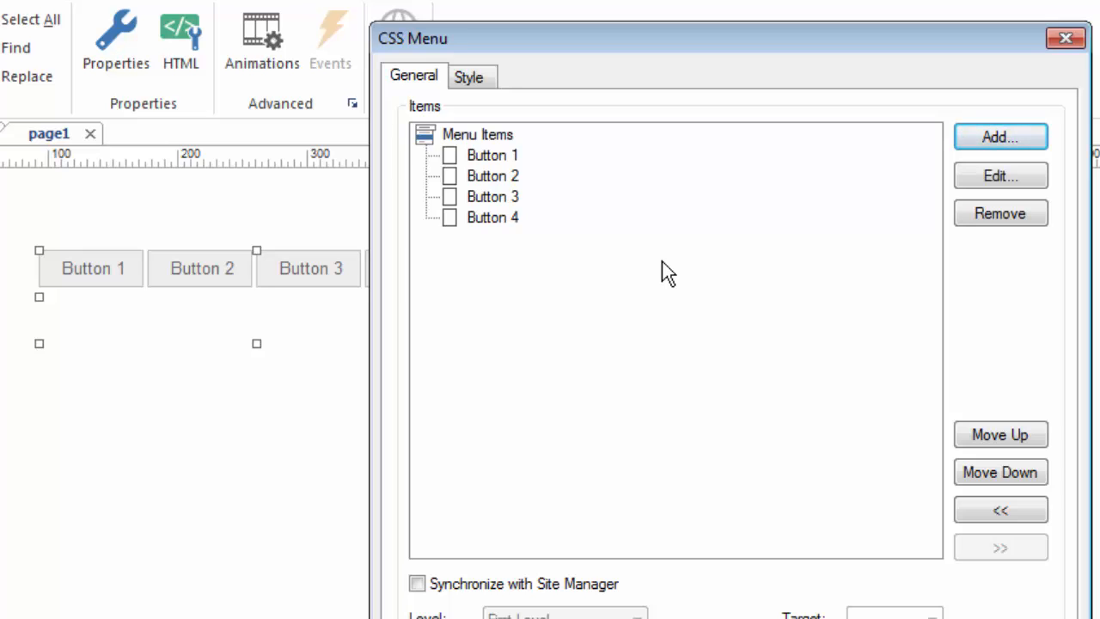
Rename the menu item Button 1 as Home.
click(493, 160)
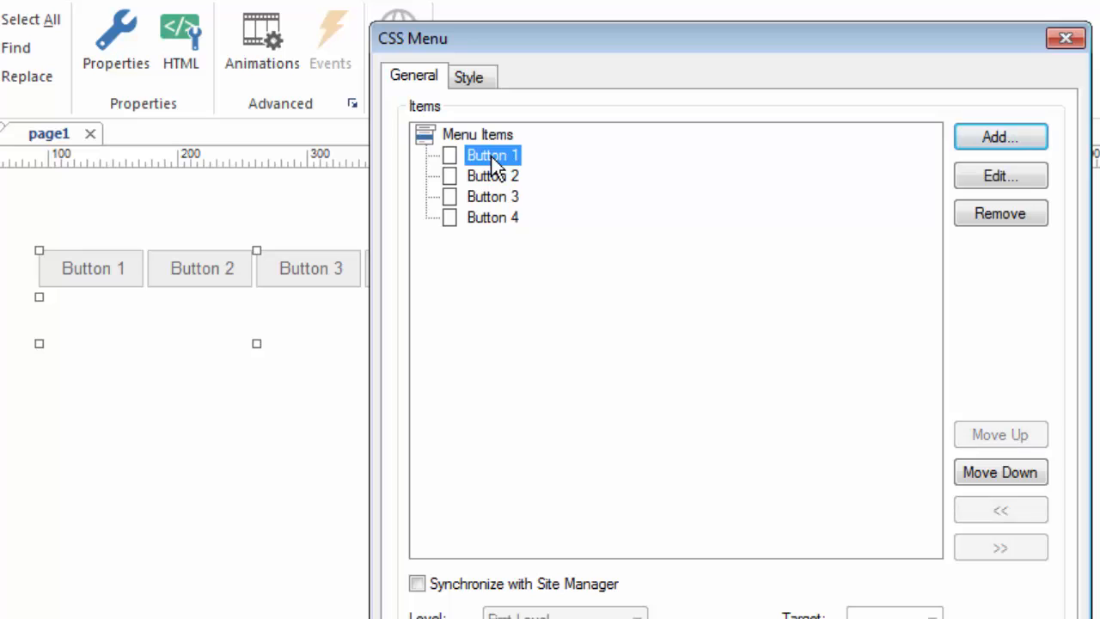
click(1021, 182)
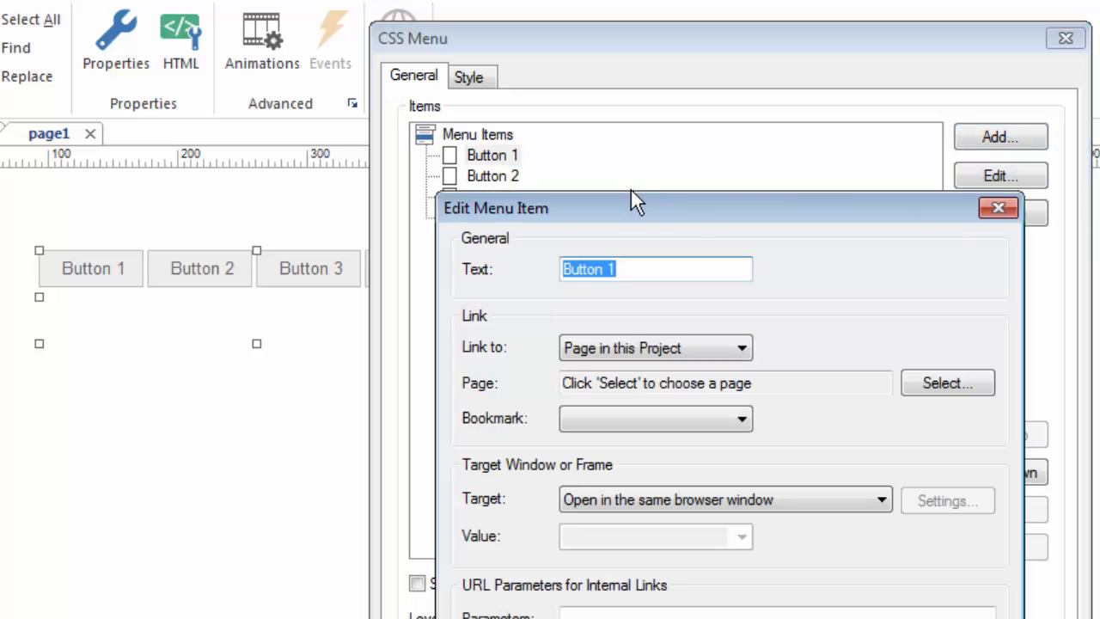
text(Home)
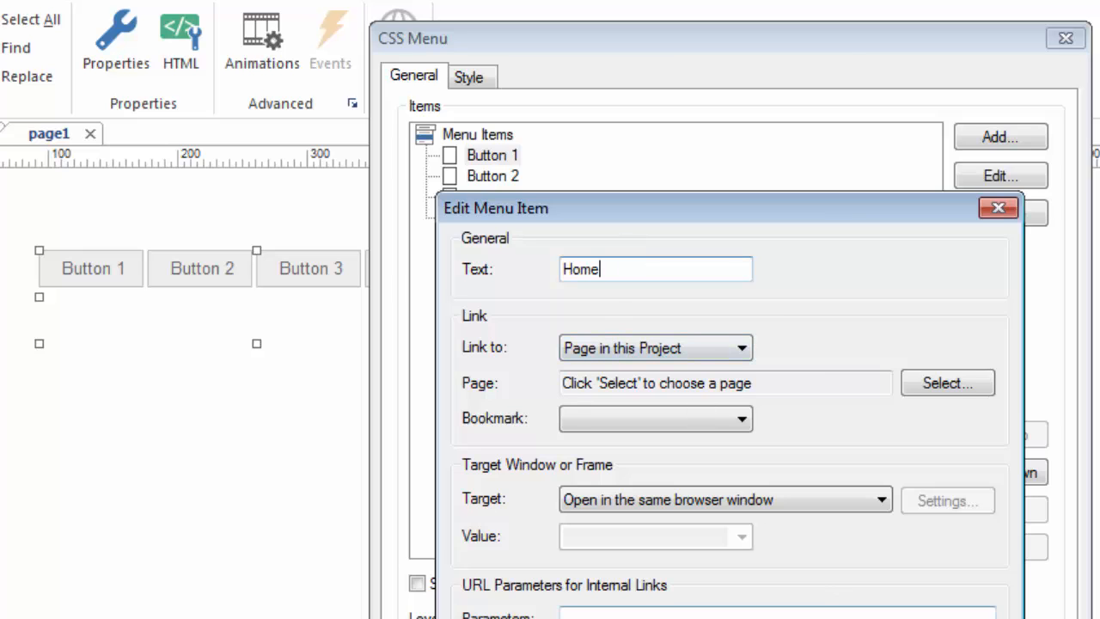
key(Return)
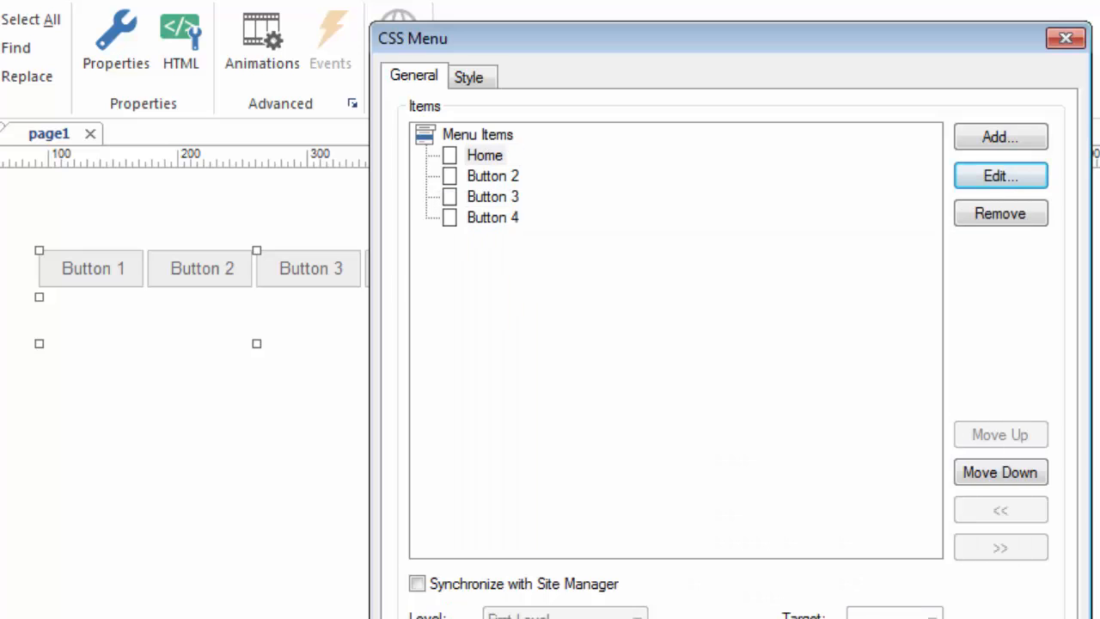
Add a submenu item named More Info under Home.
click(1004, 140)
text(More Info)
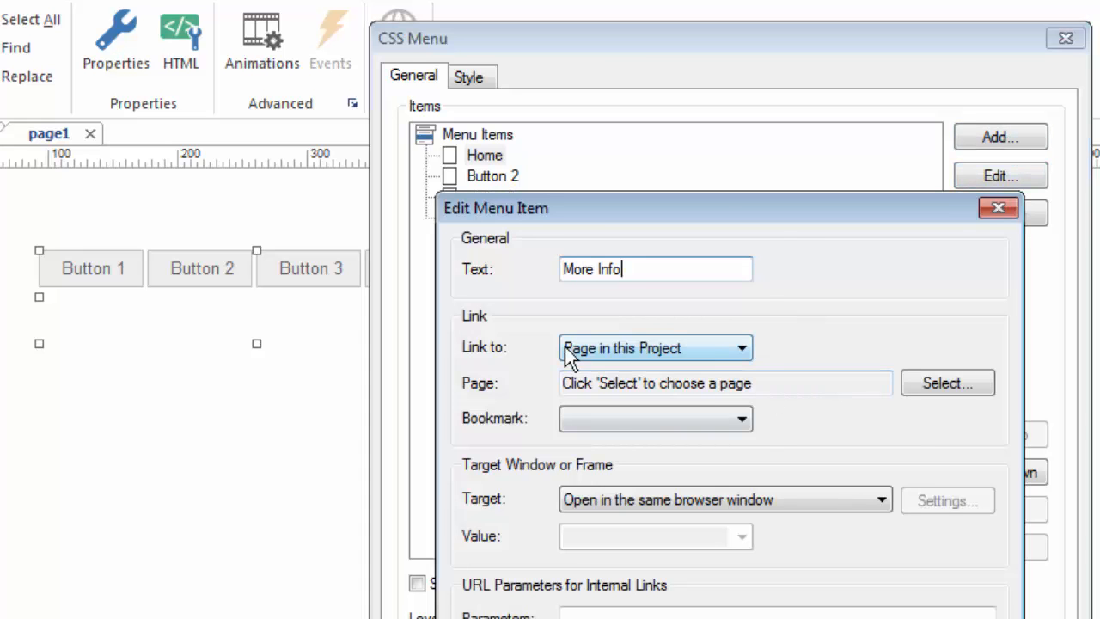
key(Return)
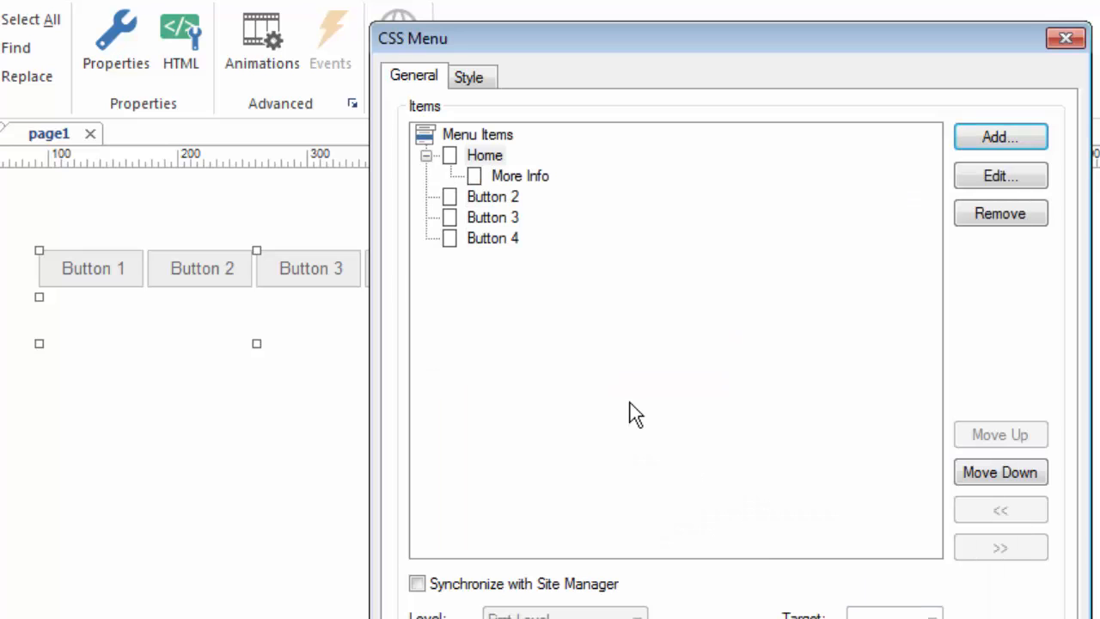
Add a top-level menu item named Something Else and move it under Button 2 as a submenu item.
click(453, 157)
click(421, 134)
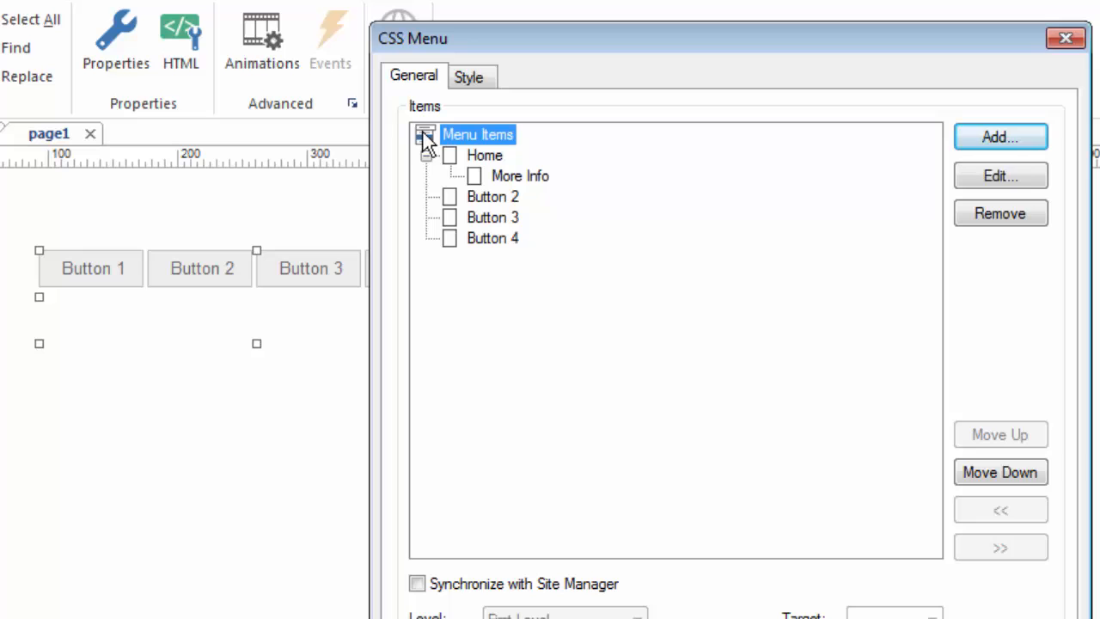
click(996, 137)
text(Something Else)
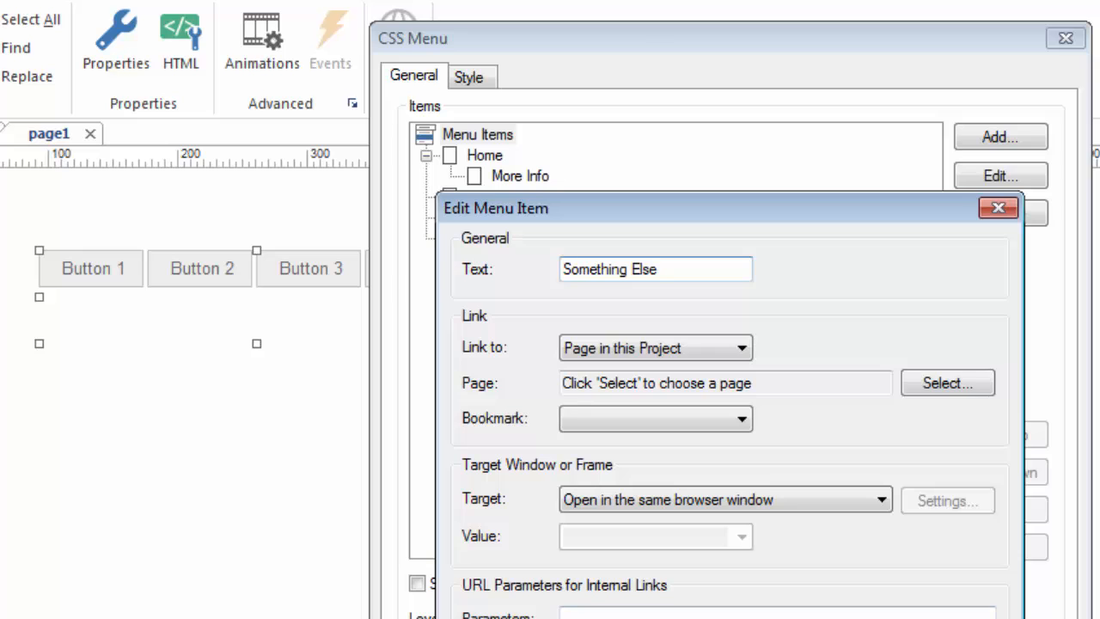
key(Return)
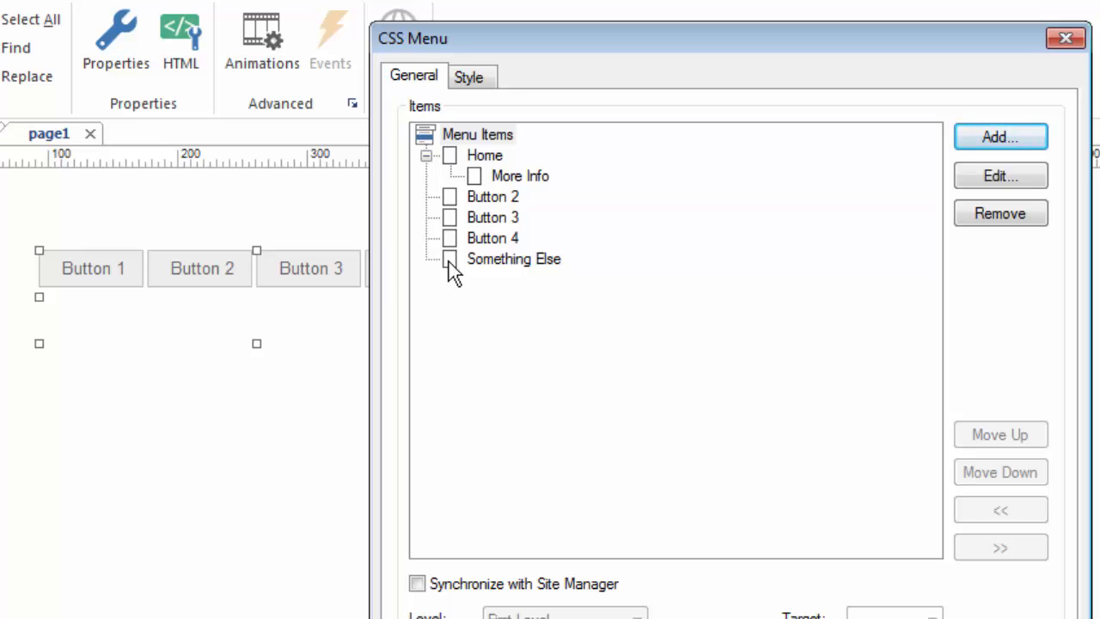
drag(448, 261, 455, 196)
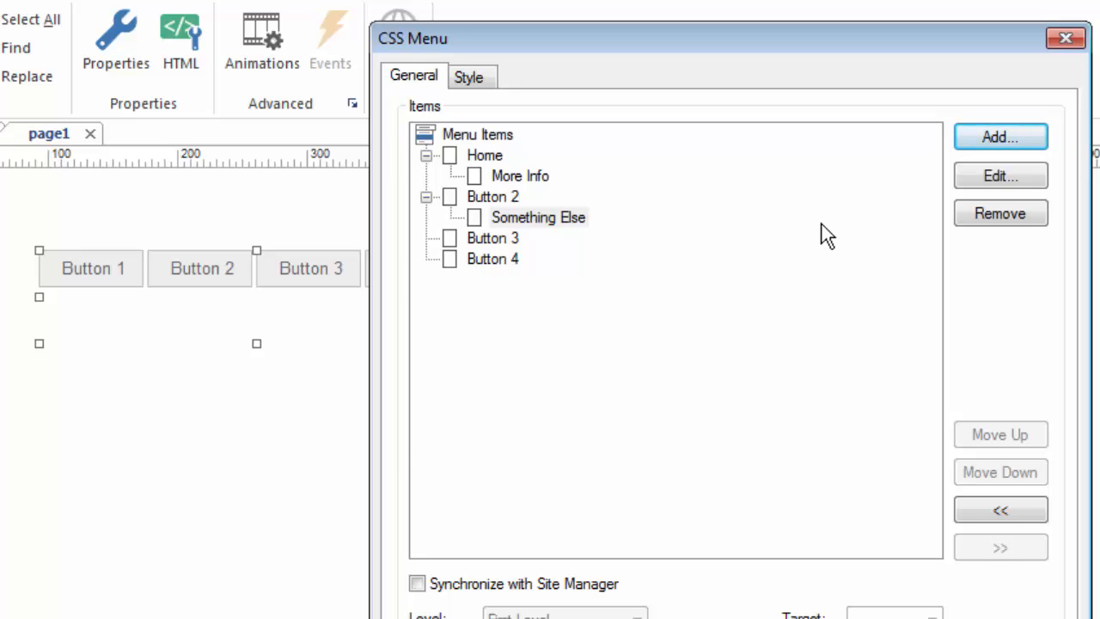
Add a nested submenu item named Even More under Something Else.
click(1014, 133)
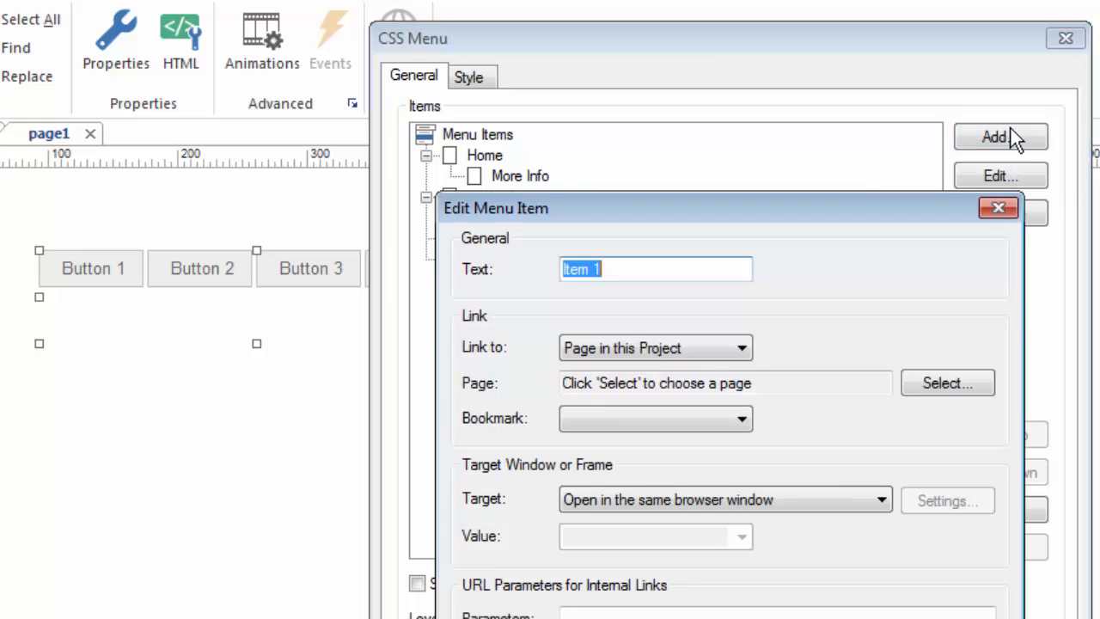
text(Even More)
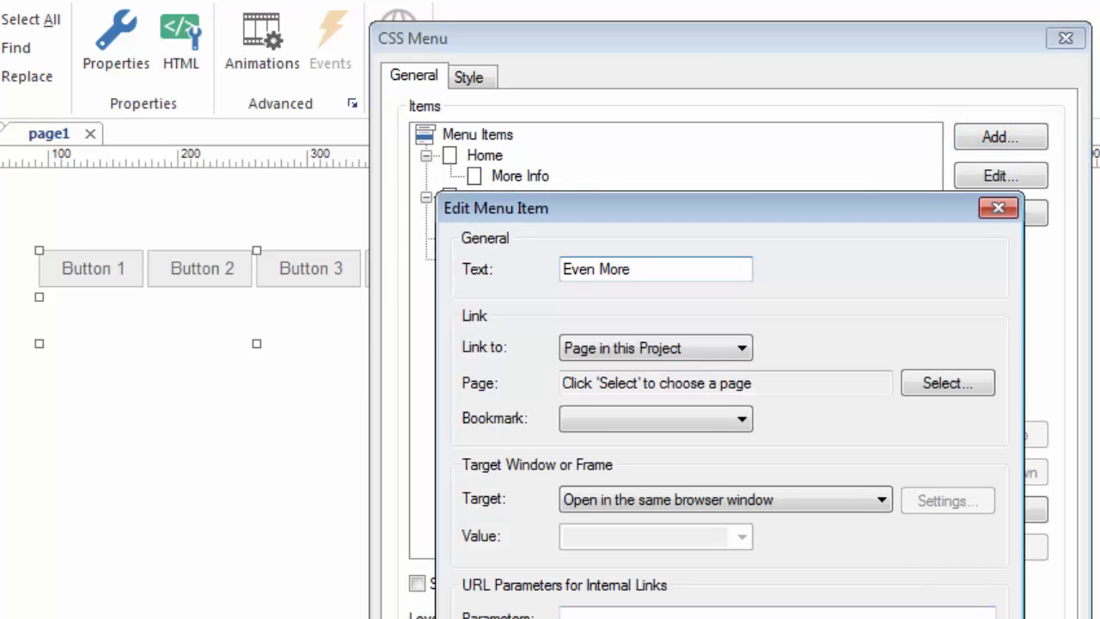
key(Return)
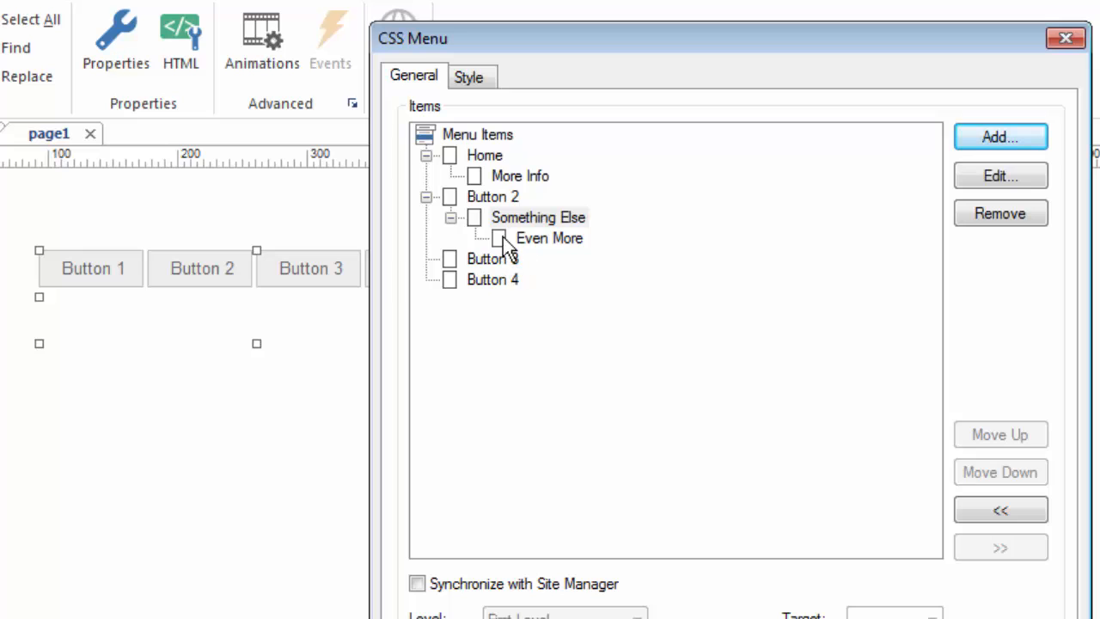
click(494, 220)
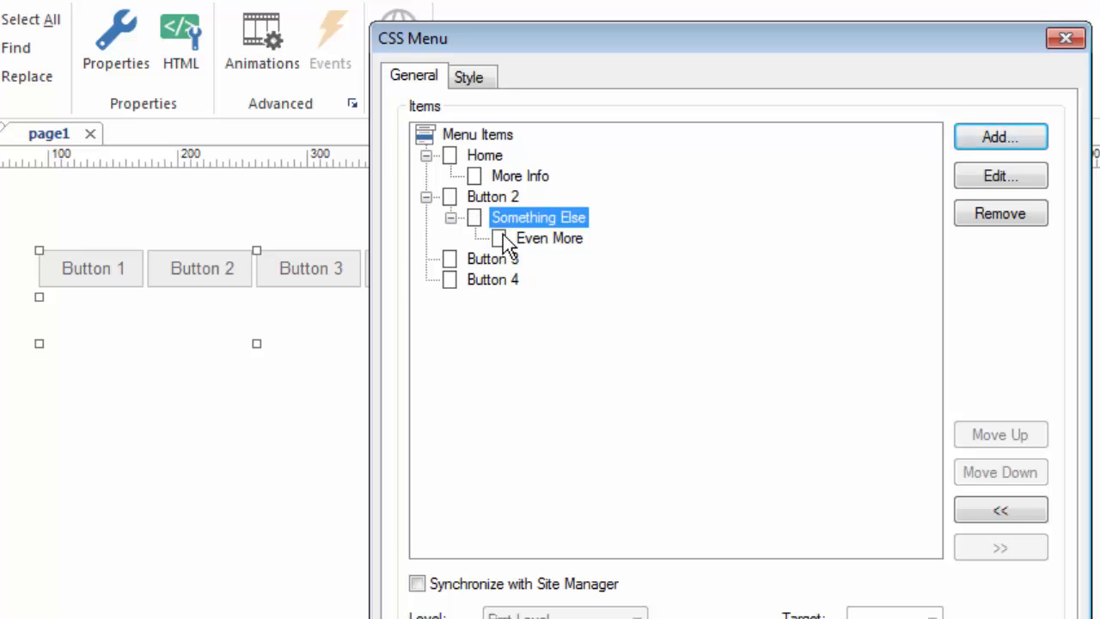
click(507, 238)
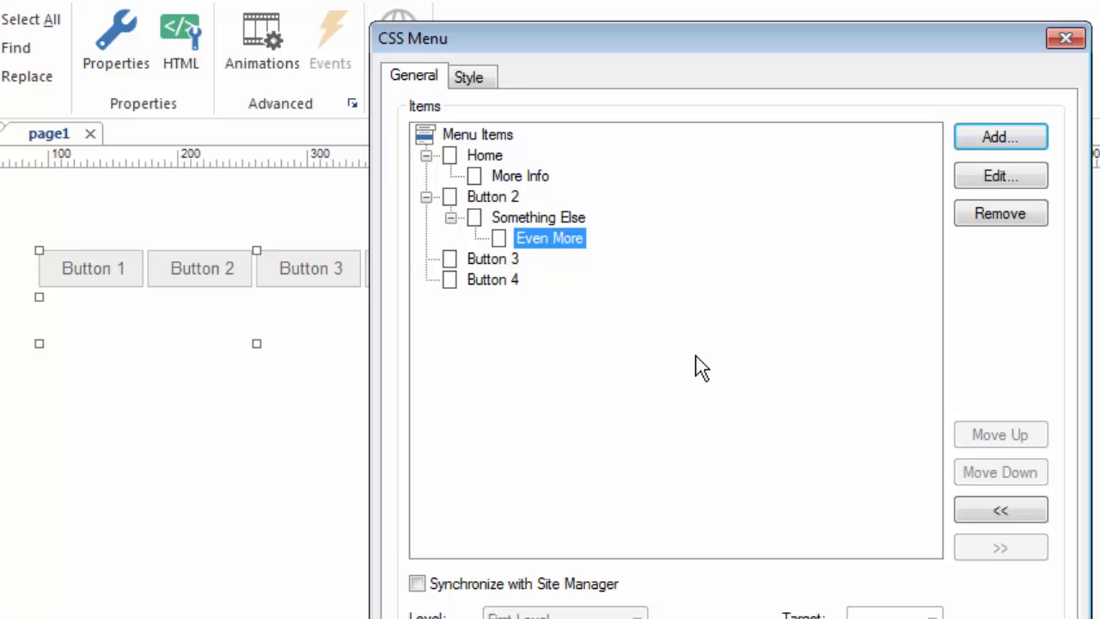
Open the menu's style settings and examine the submenu of Folder in the preview.
click(468, 83)
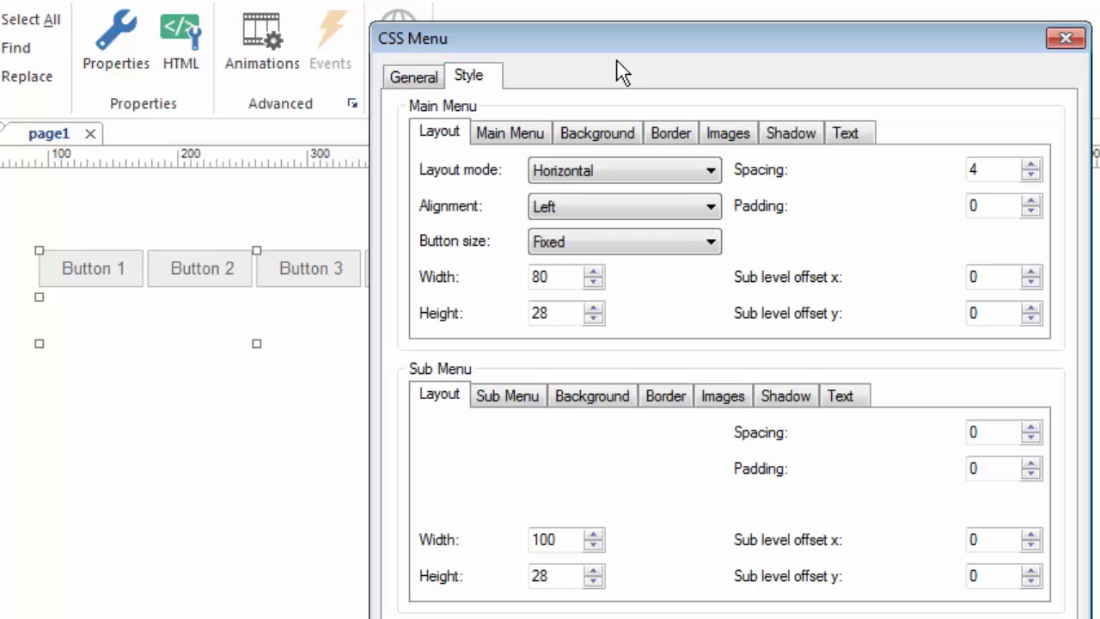
drag(620, 39, 599, 2)
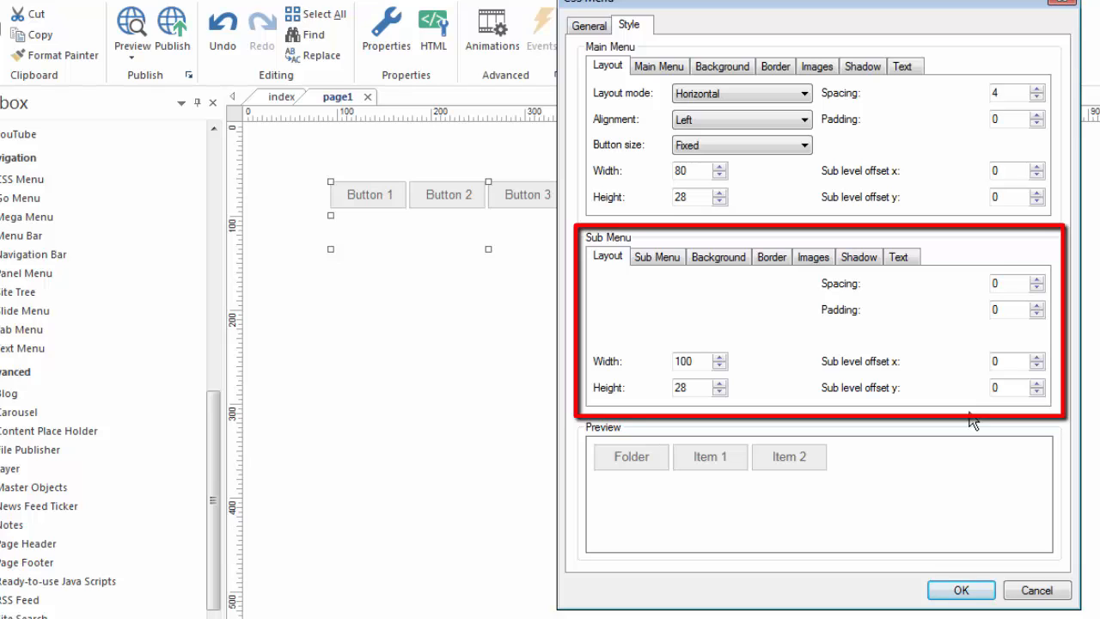
mouse_move(618, 457)
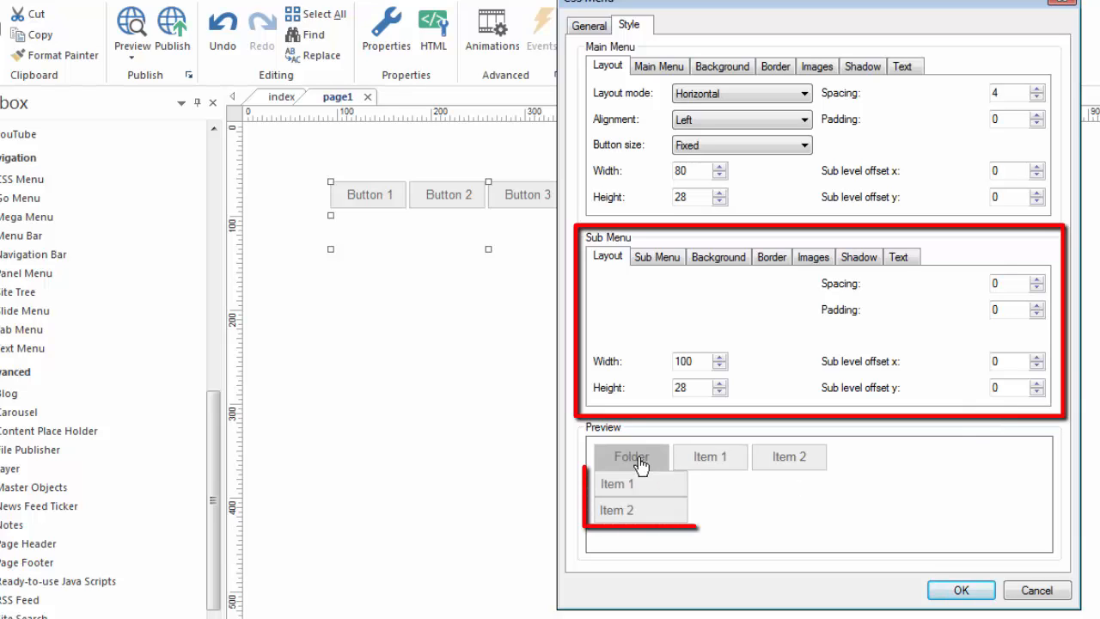
mouse_move(631, 513)
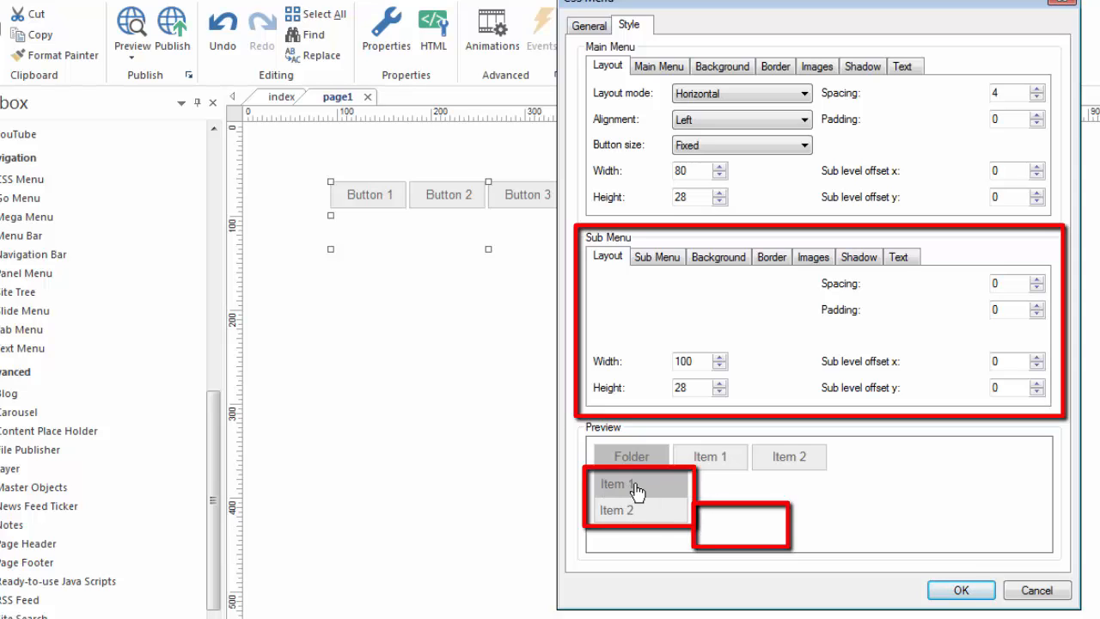
mouse_move(675, 513)
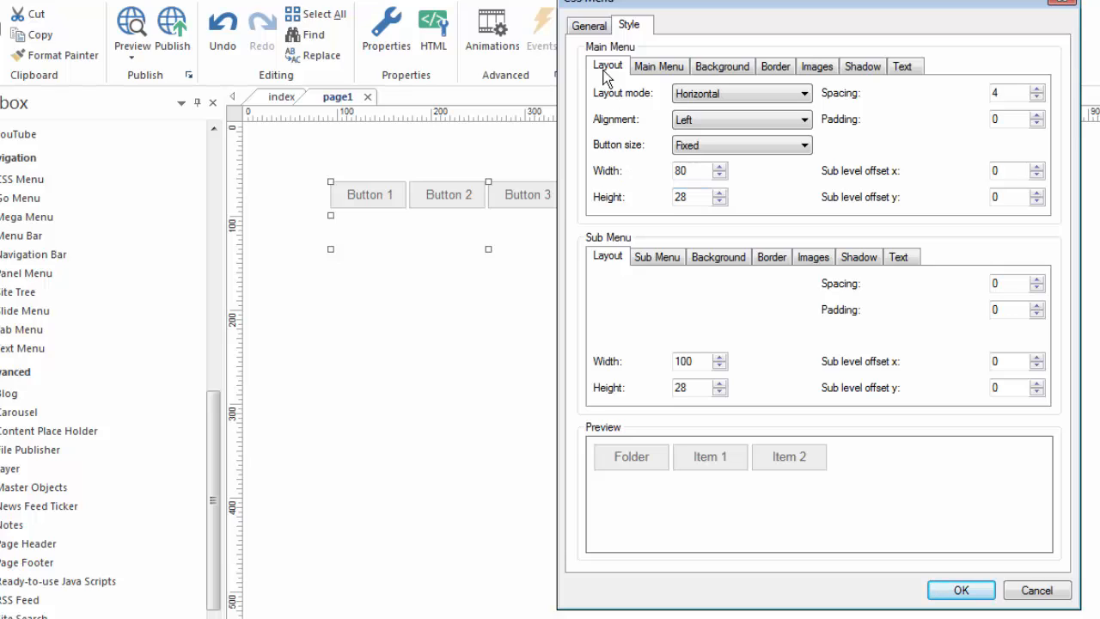
Try the main menu's Vertical and Responsive layout modes, return to Horizontal, and check the alignment options.
click(717, 94)
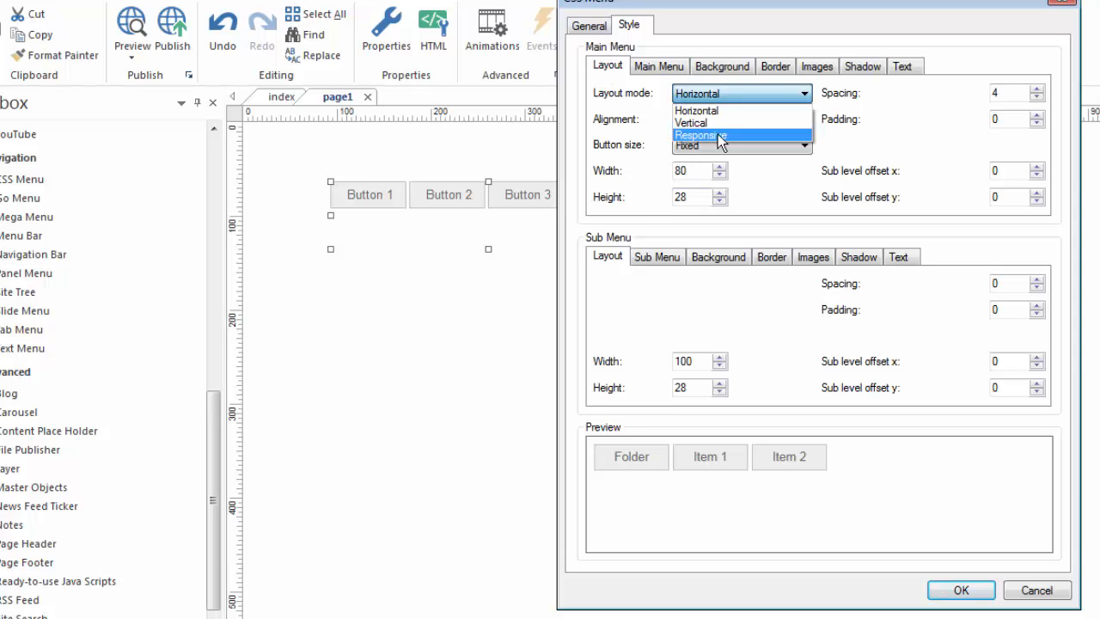
click(706, 123)
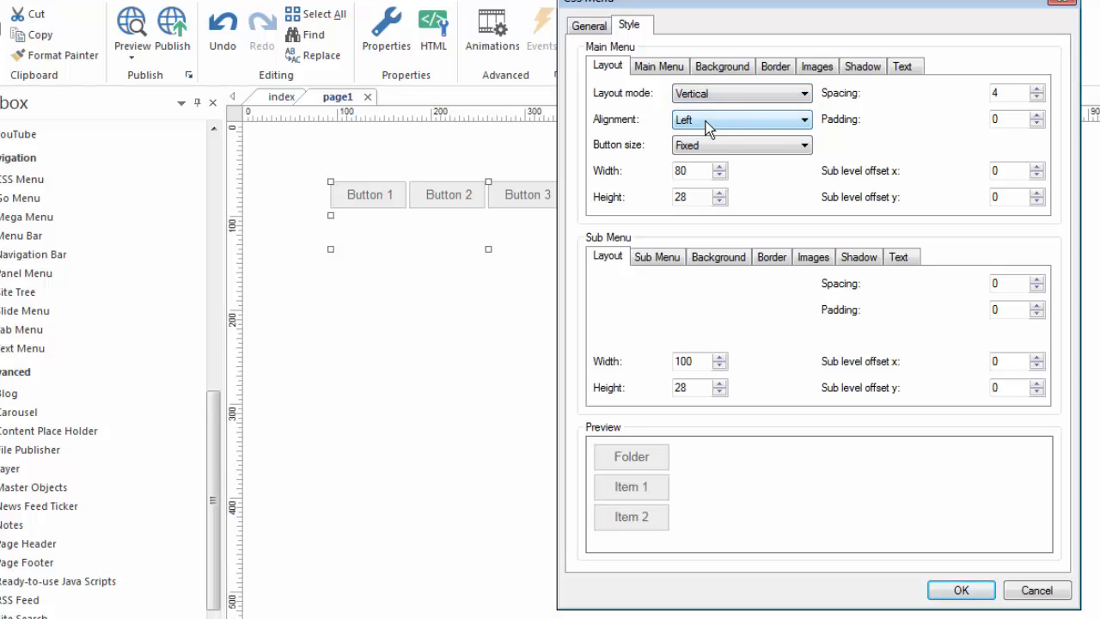
click(752, 94)
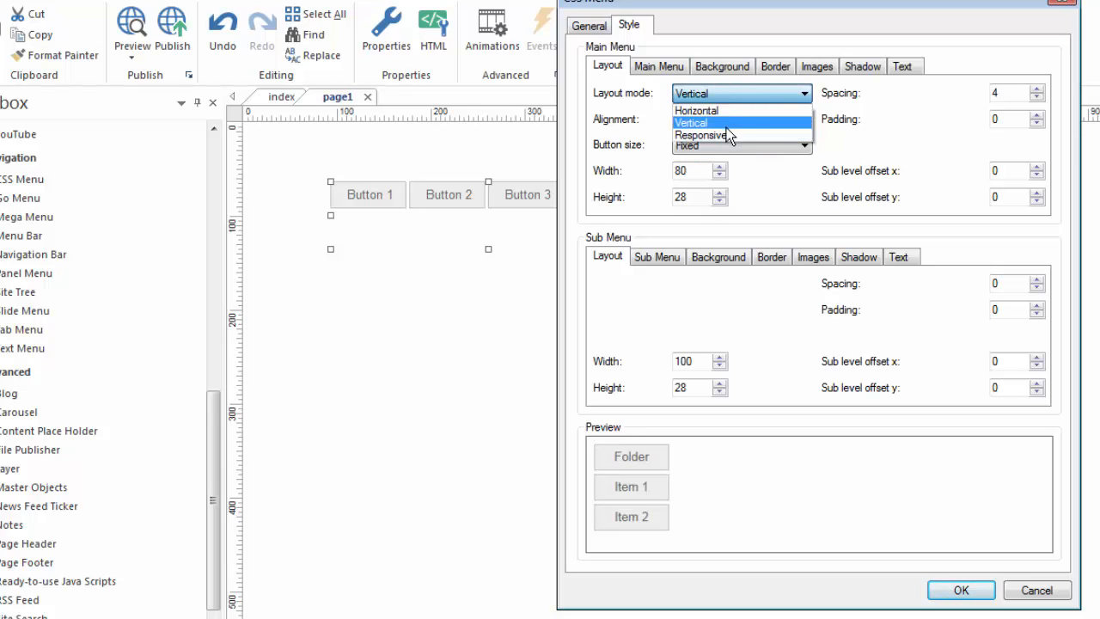
click(726, 135)
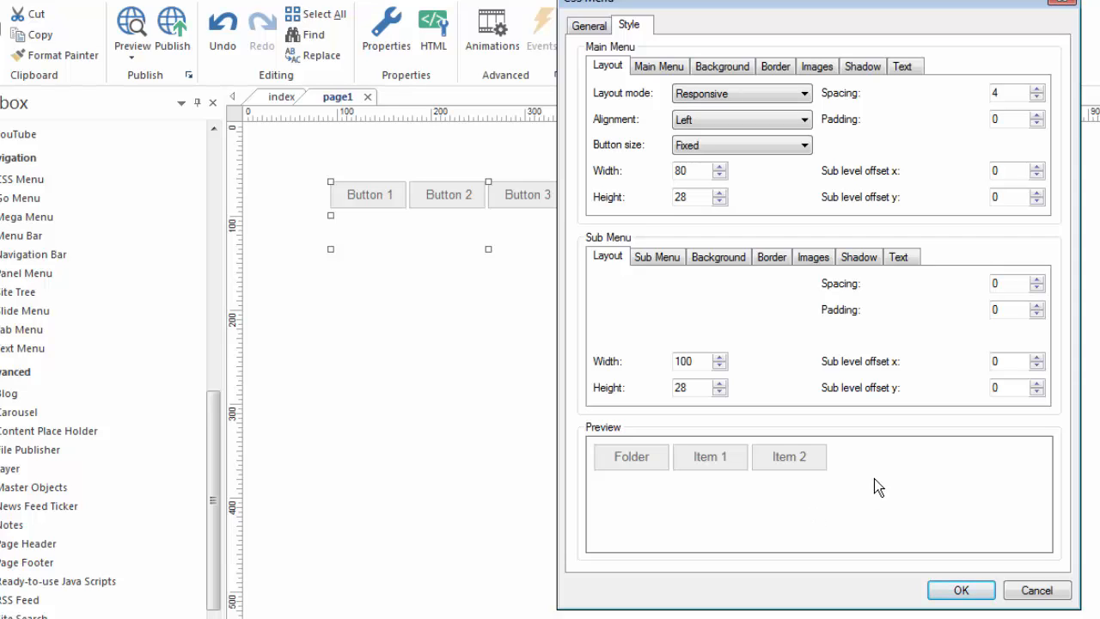
click(806, 93)
click(721, 110)
click(805, 119)
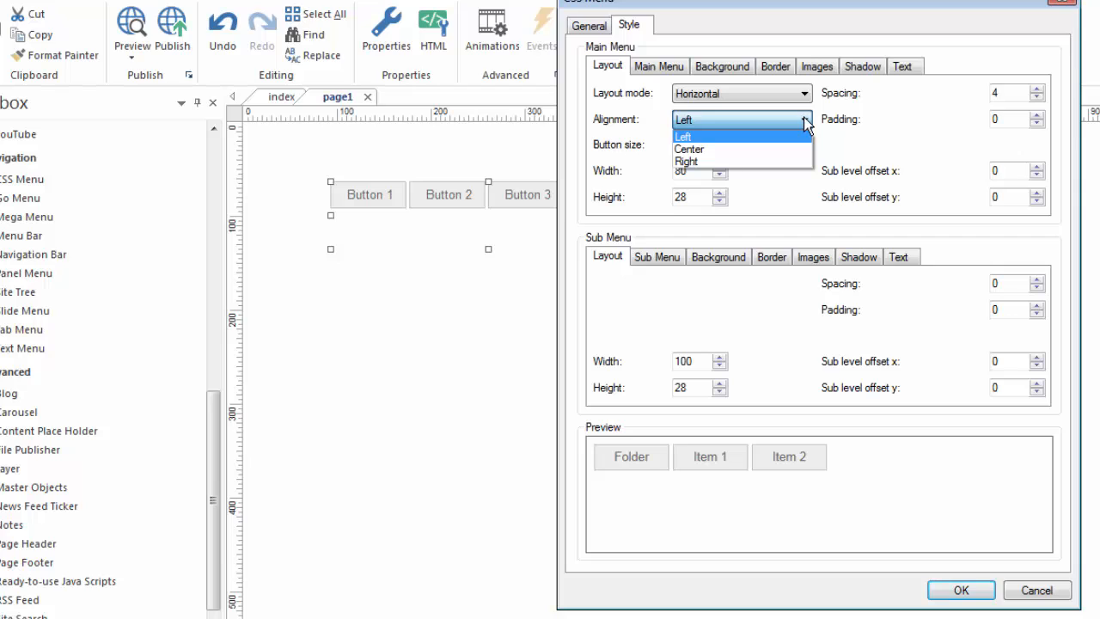
click(804, 120)
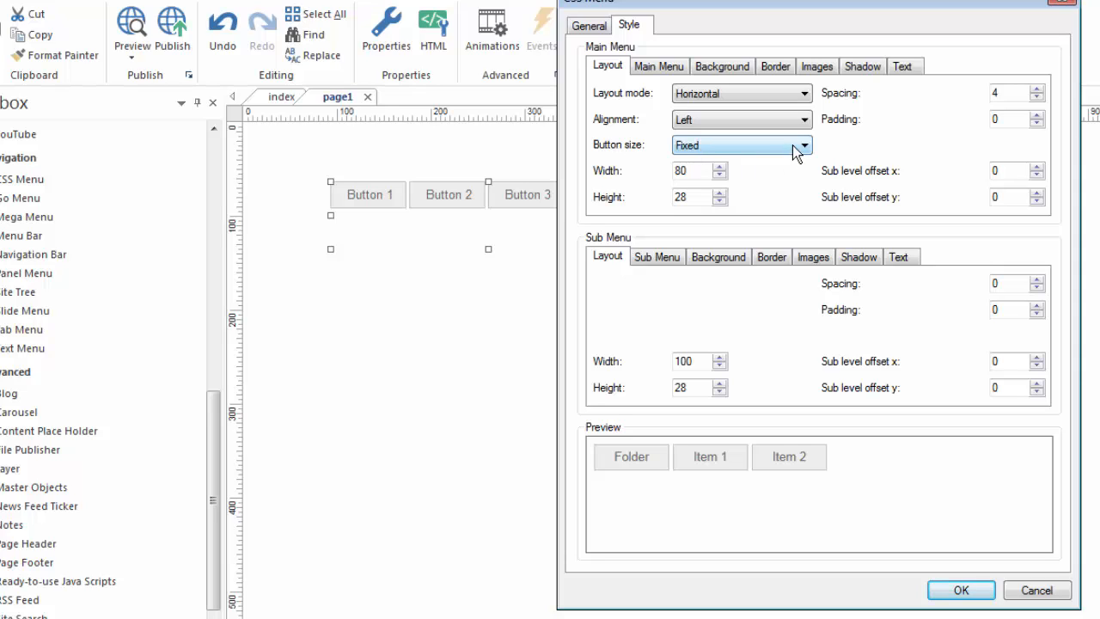
Set the main menu's button width to 100.
double_click(695, 170)
text(100)
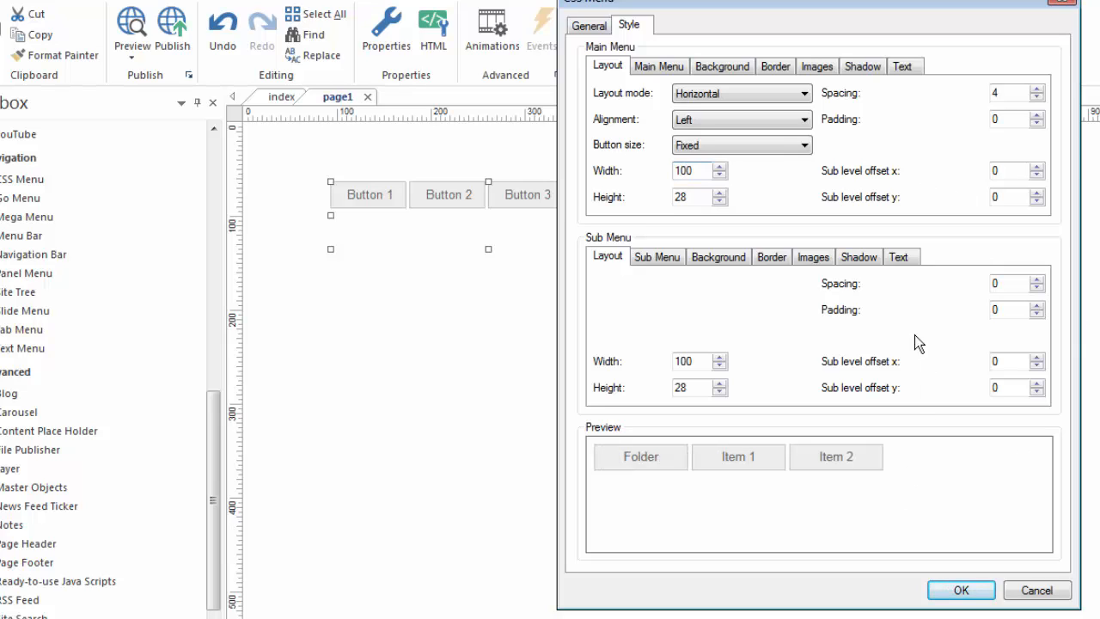
Try the Variable button size for the main menu, check it in the preview, and return to Fixed.
click(780, 151)
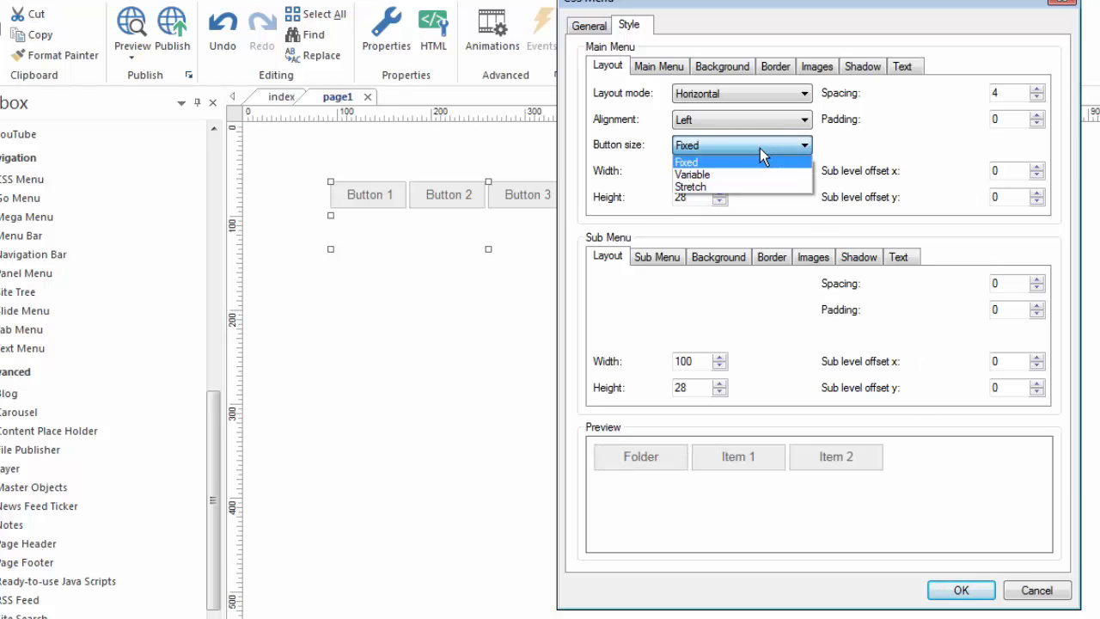
click(705, 175)
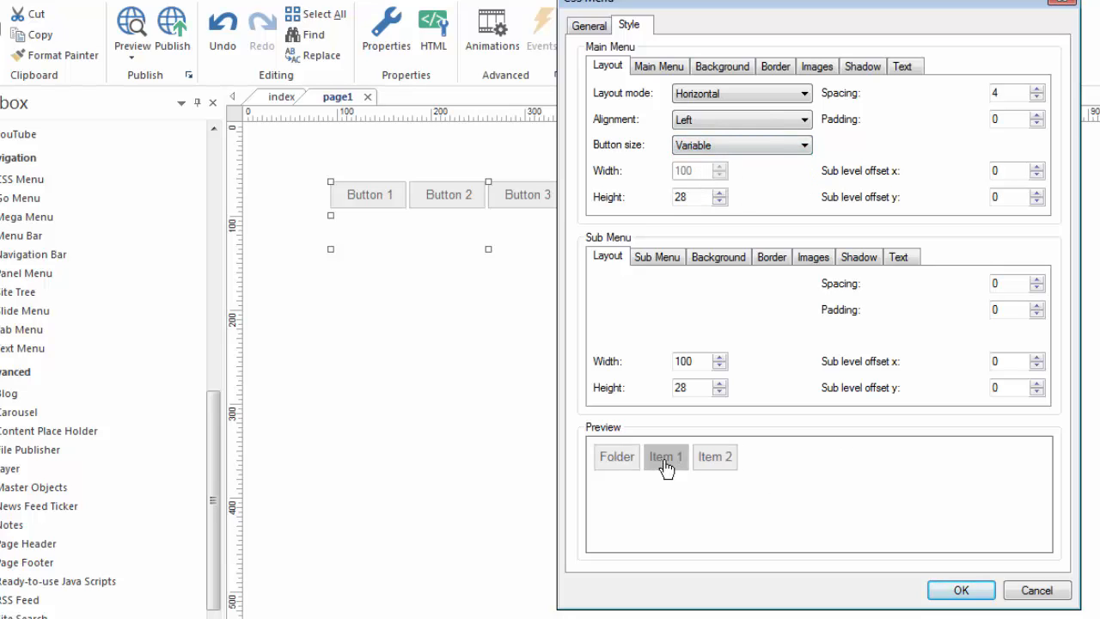
mouse_move(611, 461)
click(808, 146)
click(722, 159)
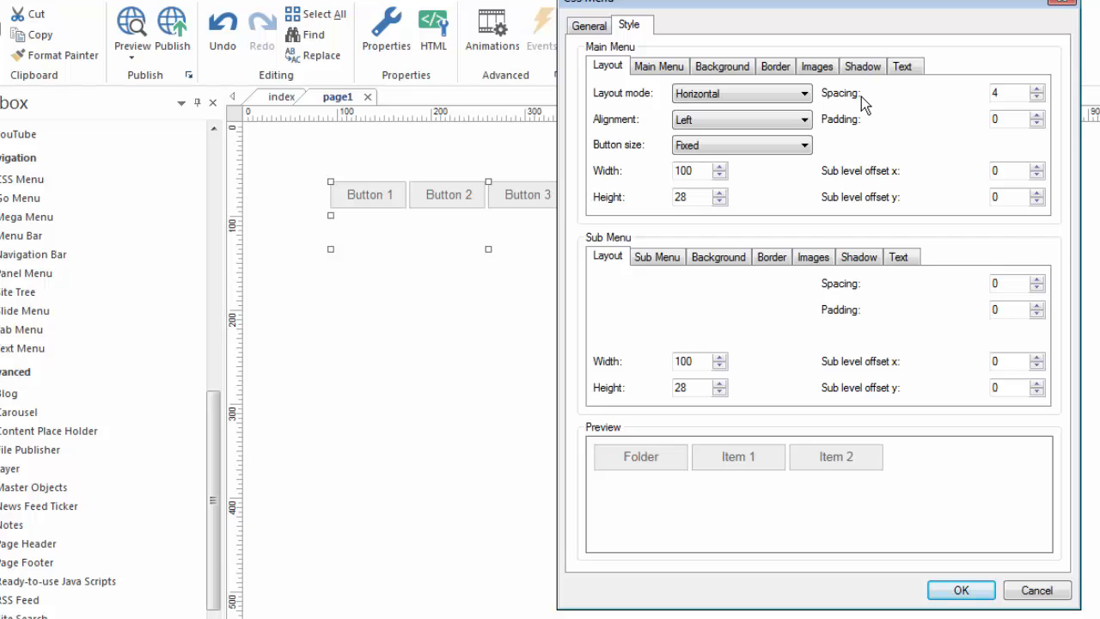
Increase the spacing between the main menu buttons to 11.
click(1038, 89)
click(1037, 89)
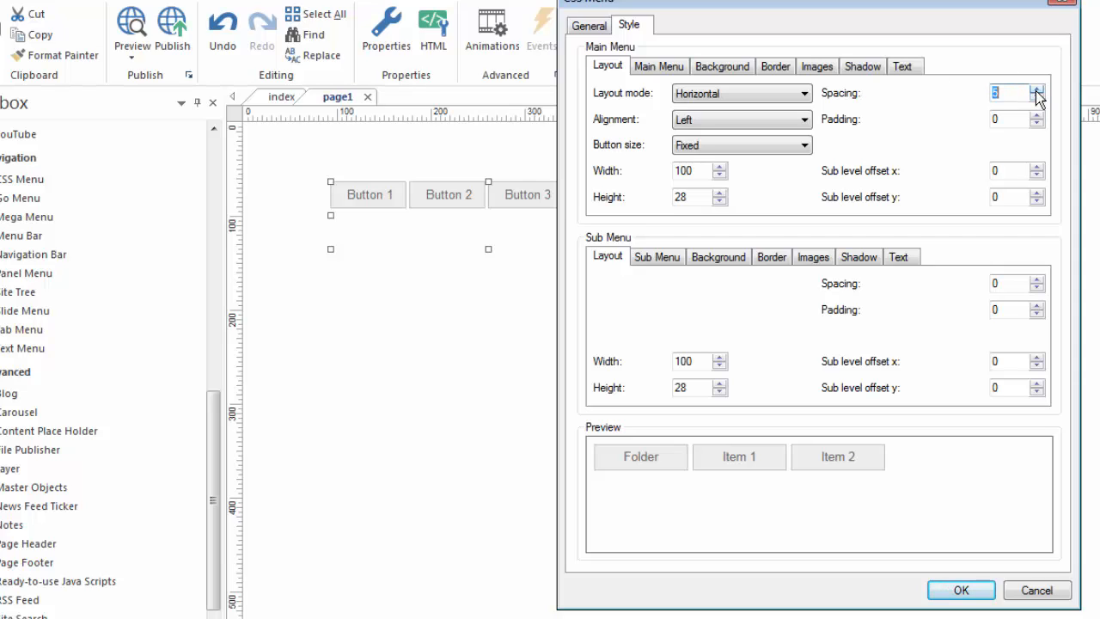
click(1037, 90)
click(1037, 89)
click(1037, 90)
Try main menu button spacing values up to 23, and set the spacing to 4.
click(1037, 89)
click(1038, 89)
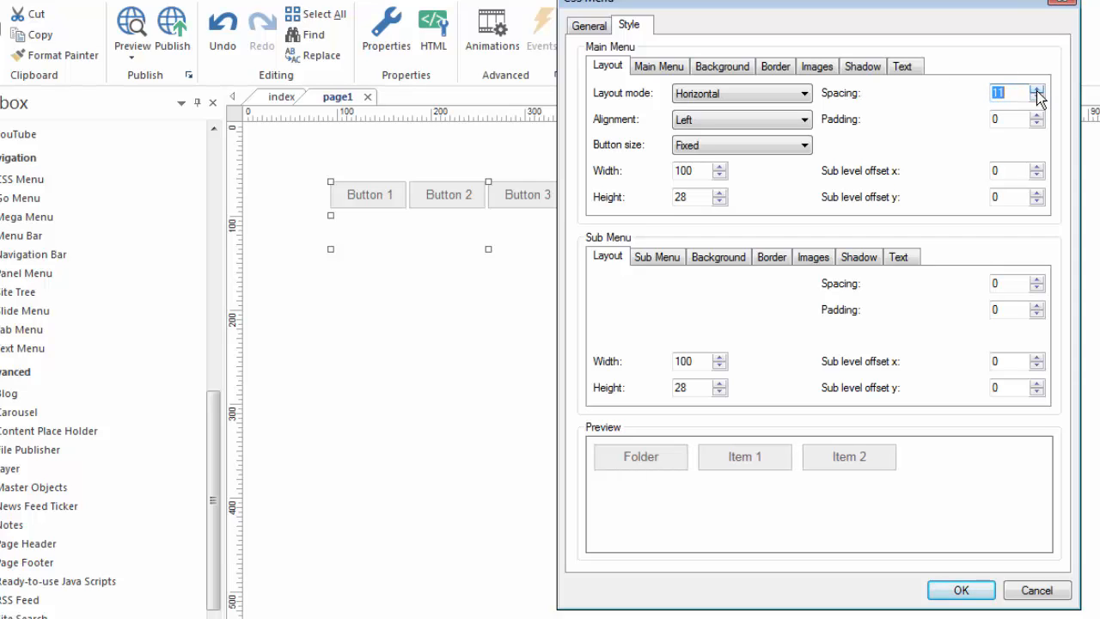
click(1037, 89)
click(1037, 89)
click(1037, 90)
click(1037, 89)
click(1038, 89)
click(1037, 89)
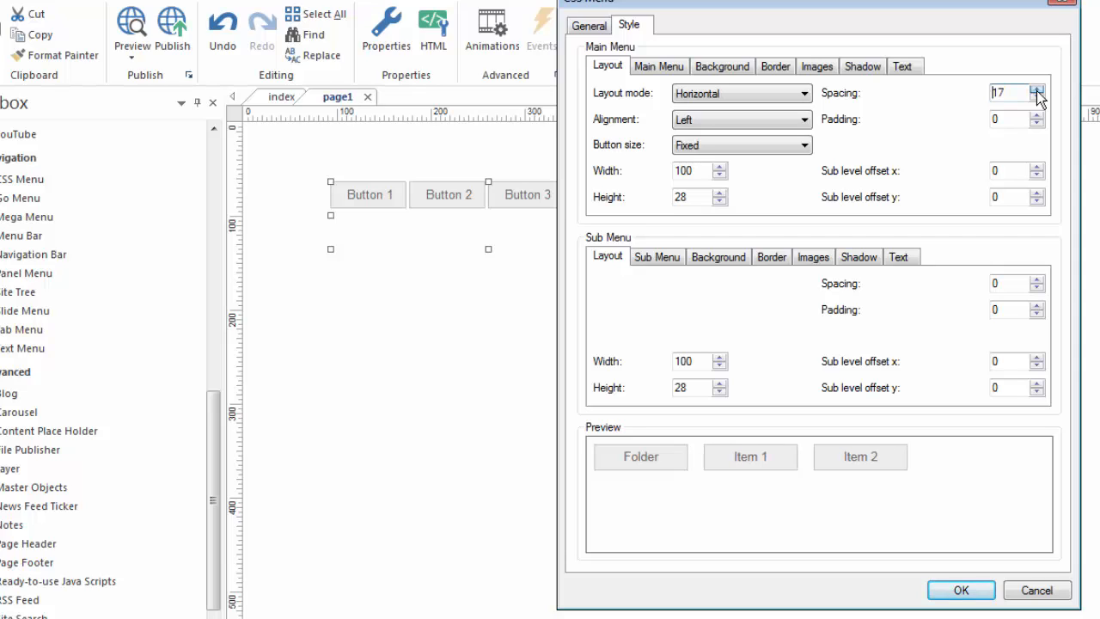
click(1037, 90)
click(1037, 90)
click(1038, 89)
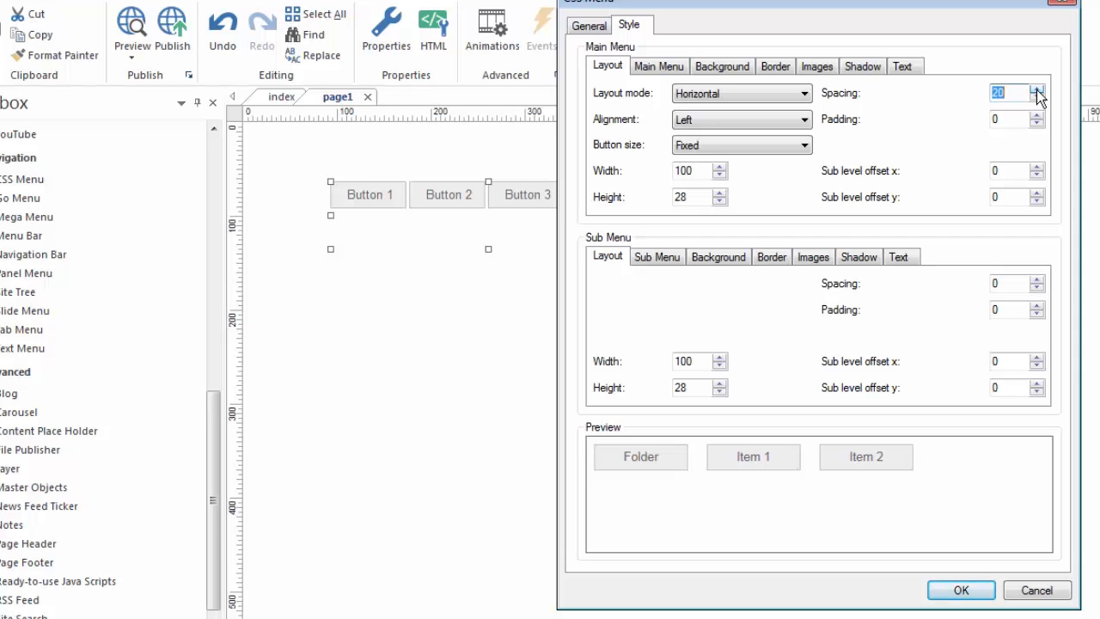
click(1037, 89)
click(1038, 89)
click(1038, 89)
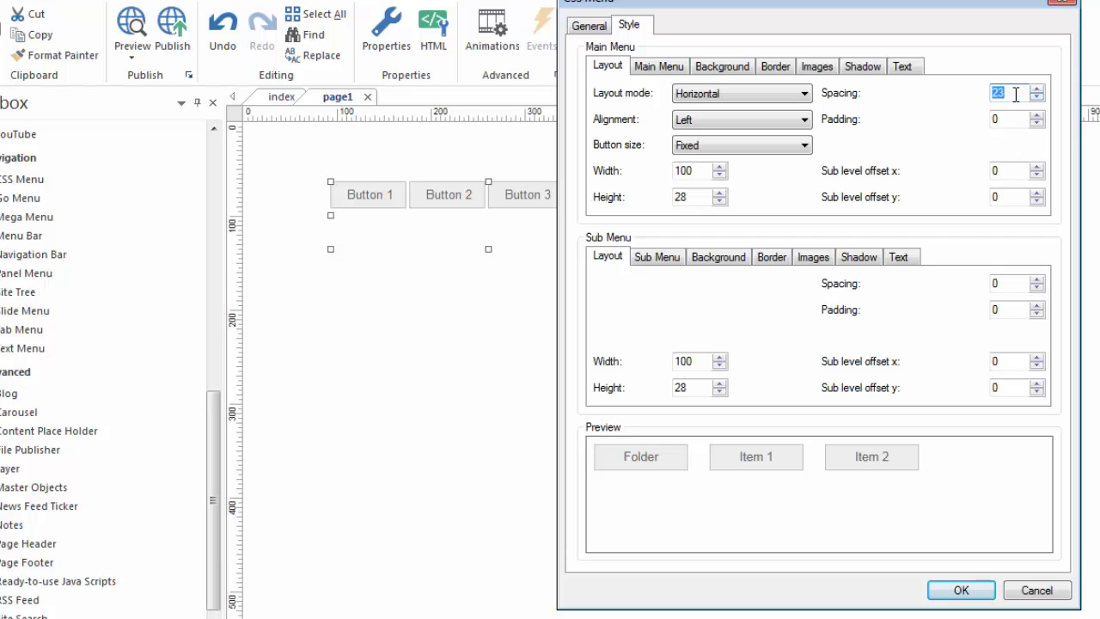
text(4)
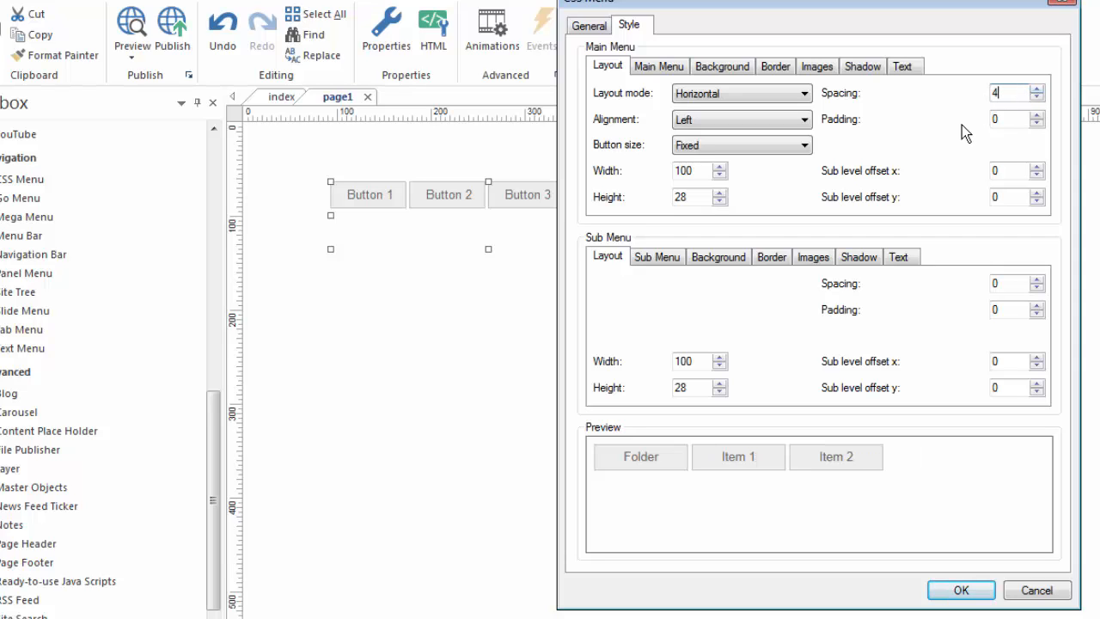
Try main menu padding values up to 30, and return the padding to 0.
click(994, 119)
double_click(994, 119)
click(1036, 115)
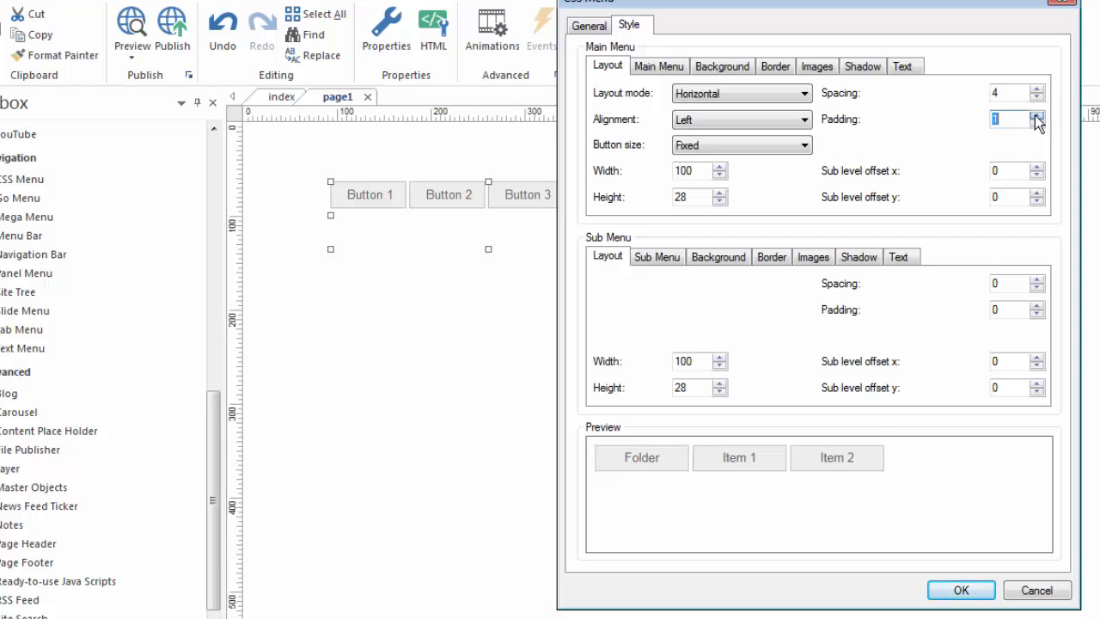
click(1037, 115)
click(1037, 115)
click(1036, 115)
click(1037, 115)
click(1036, 115)
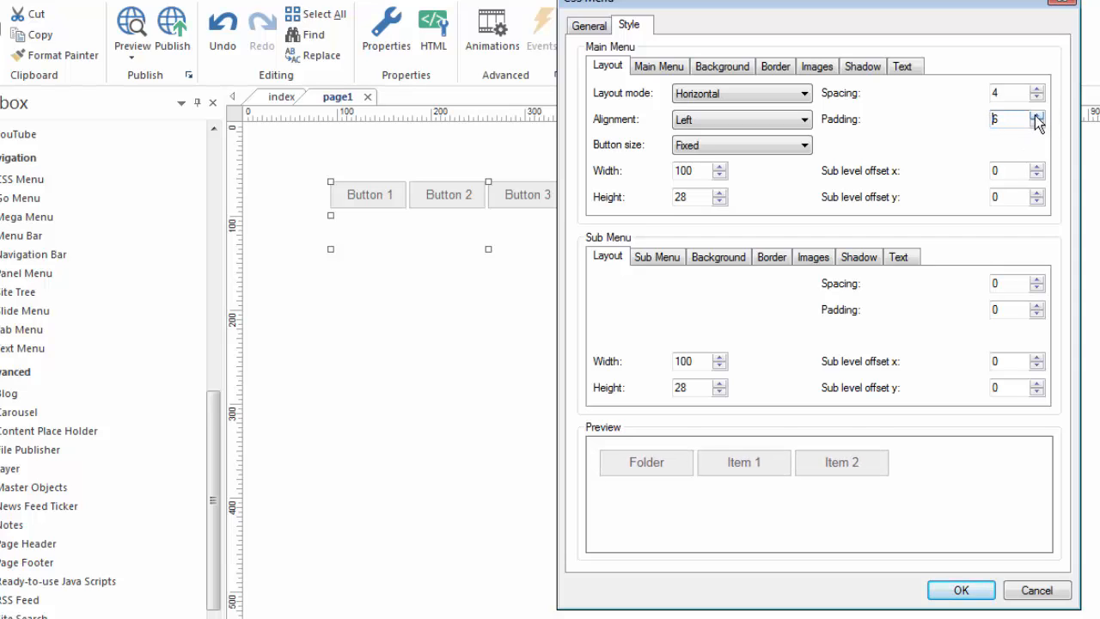
click(1037, 115)
click(1037, 116)
click(1036, 115)
click(1036, 116)
click(1036, 115)
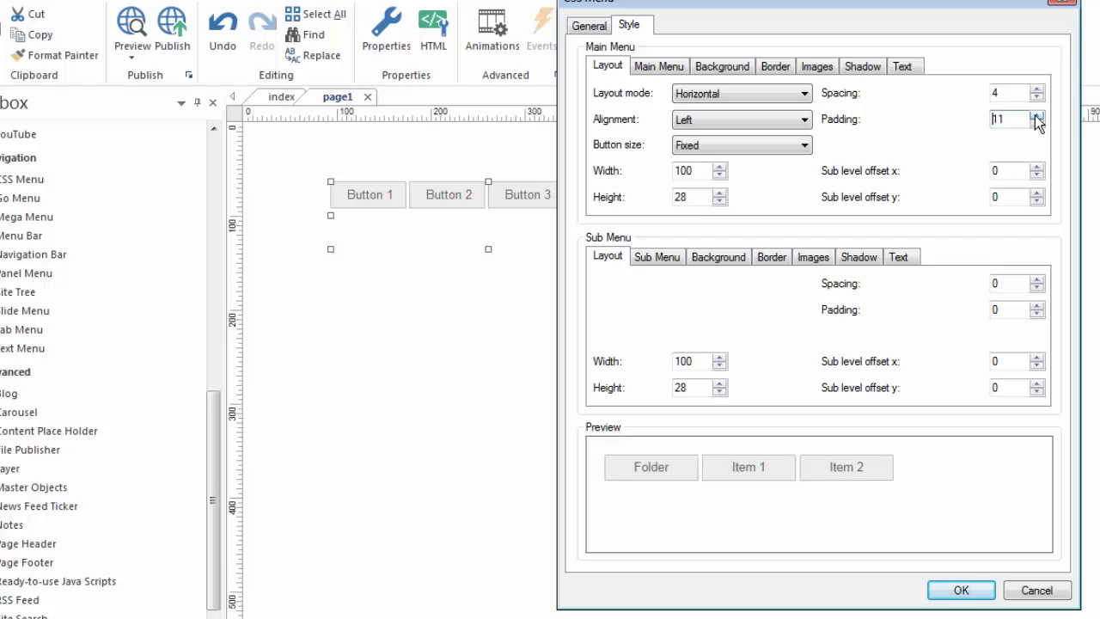
click(1036, 115)
click(1036, 116)
click(1036, 115)
click(1036, 115)
click(1037, 116)
click(1037, 115)
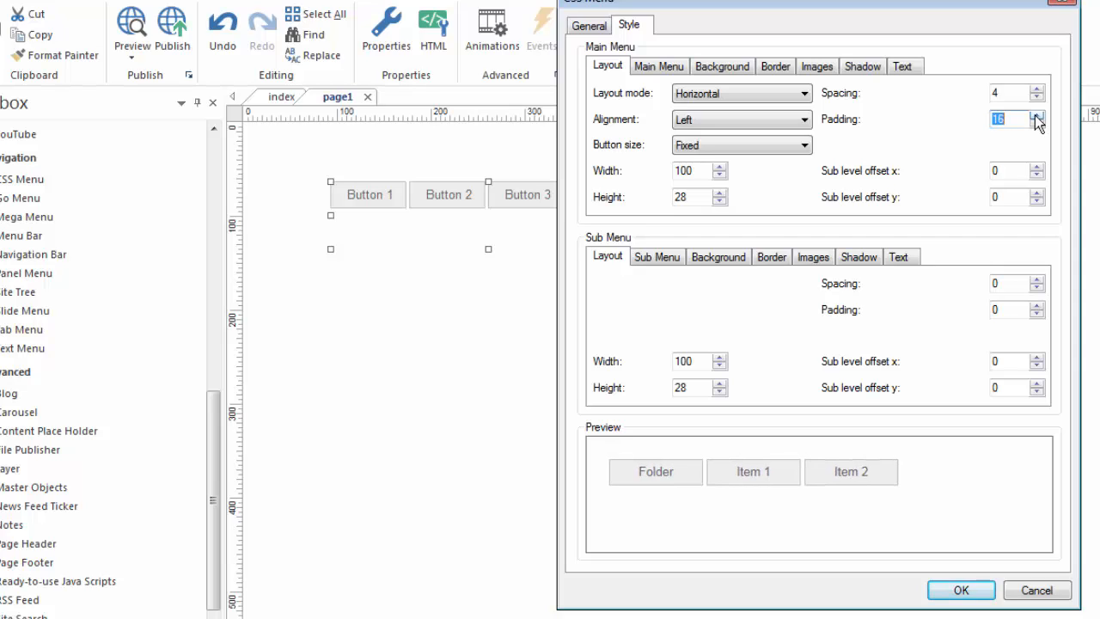
click(1037, 115)
click(1037, 115)
click(1036, 115)
click(1037, 115)
click(1037, 115)
click(1036, 115)
click(1036, 116)
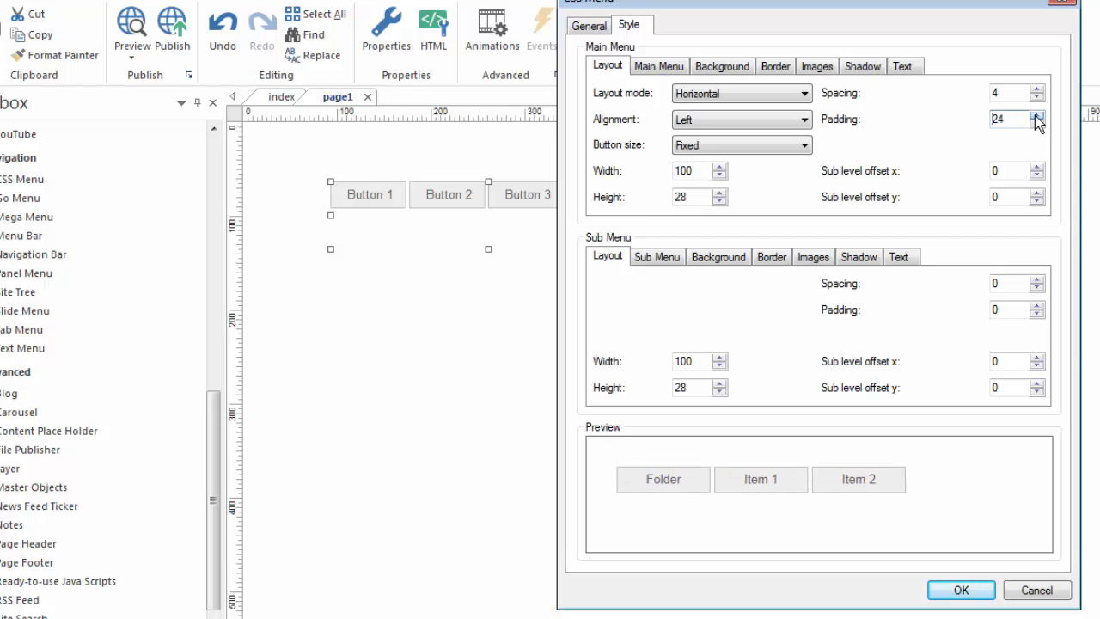
click(1036, 115)
click(1037, 116)
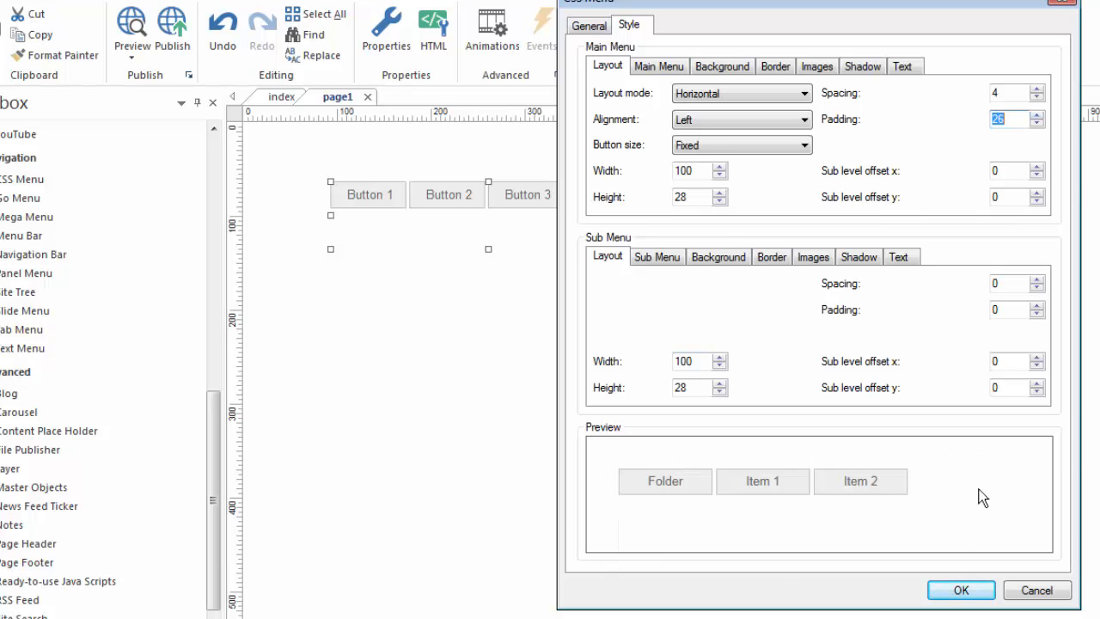
click(1037, 116)
click(1037, 115)
click(1037, 115)
click(1037, 116)
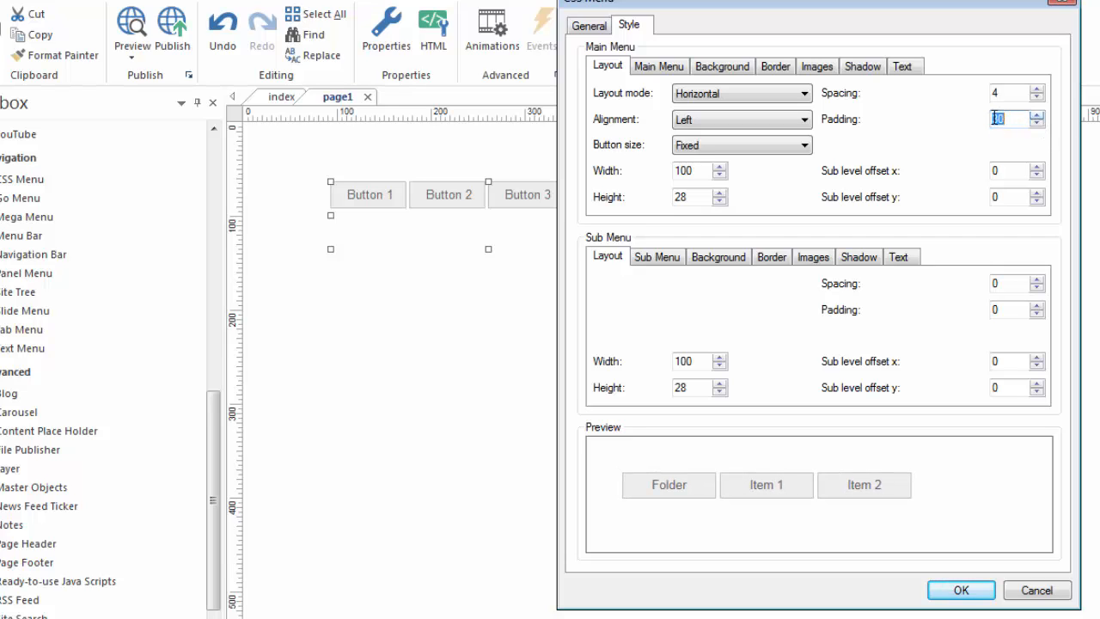
text(0)
key(Tab)
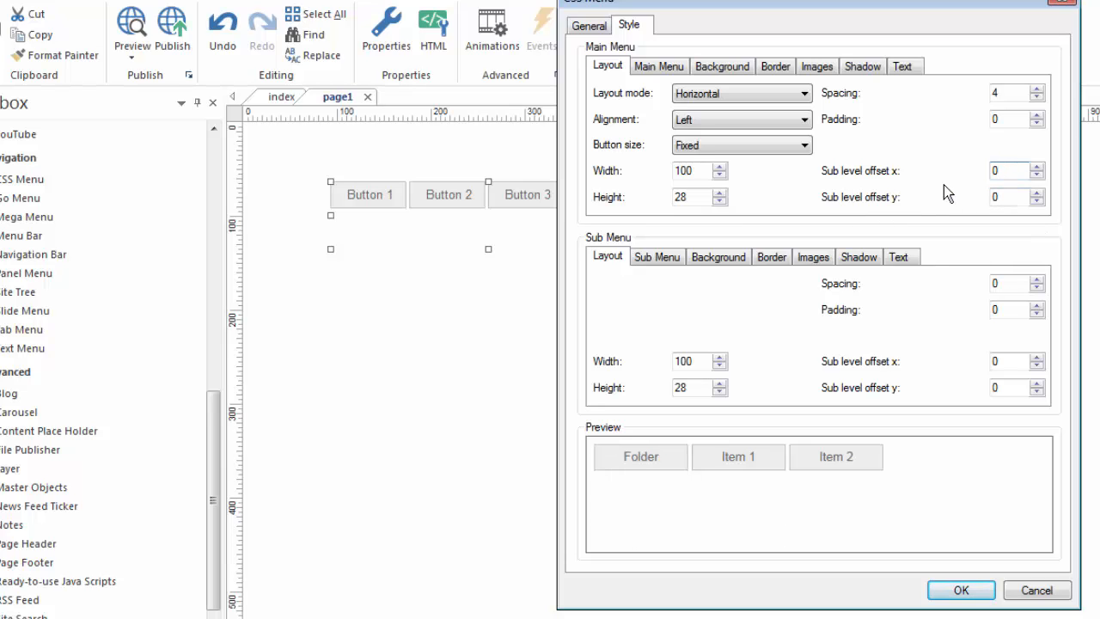
Try a border width of 8 around the whole main menu.
click(644, 71)
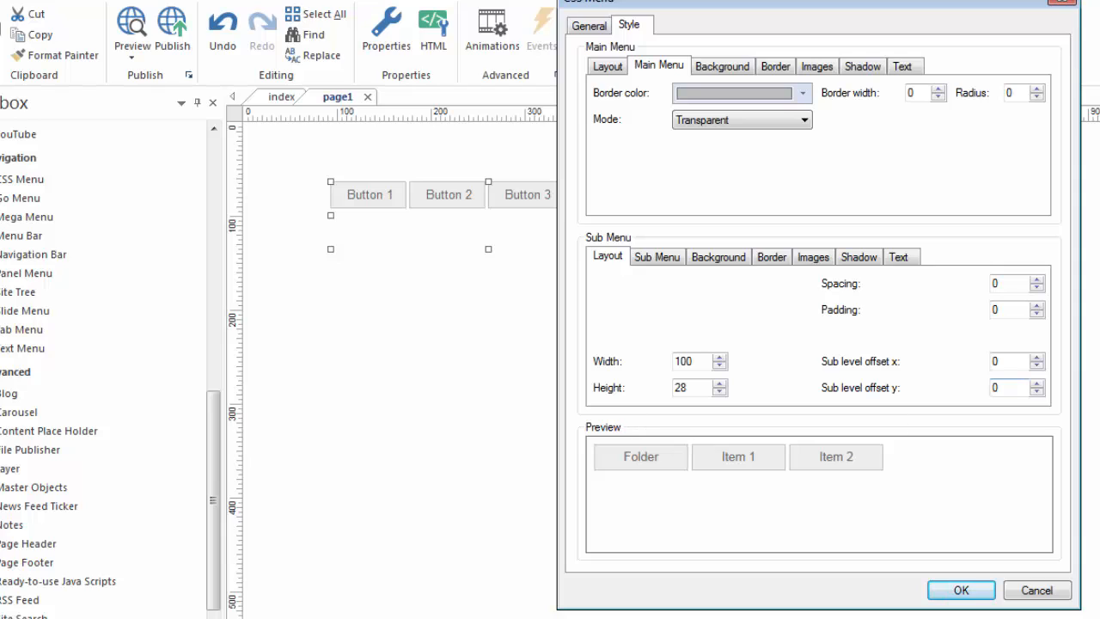
click(938, 88)
click(939, 88)
click(938, 89)
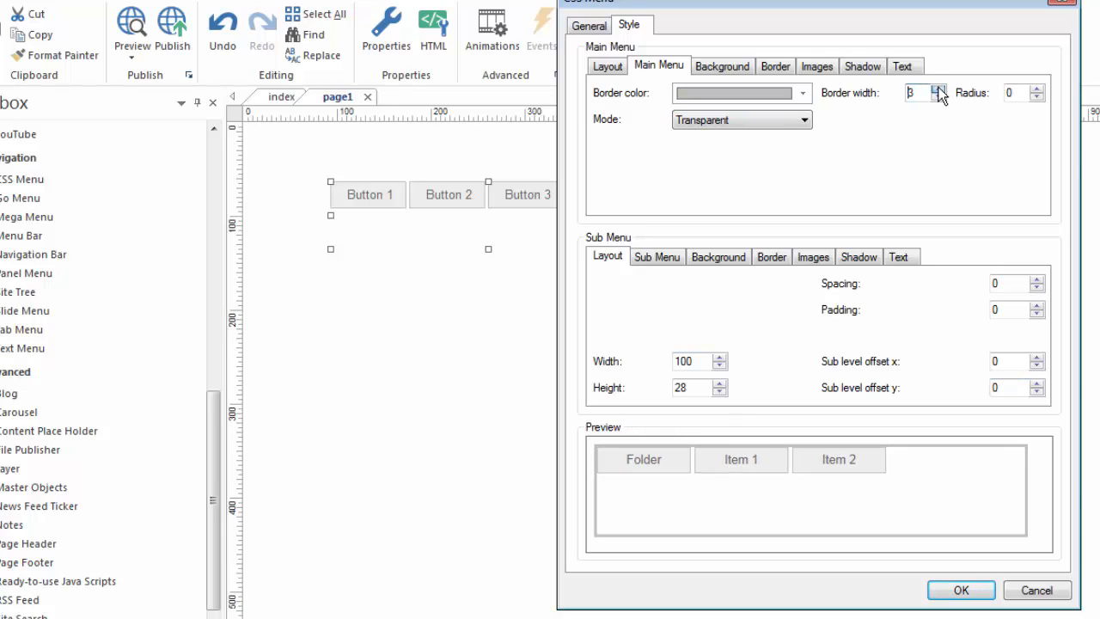
click(939, 88)
click(939, 88)
click(938, 88)
click(938, 89)
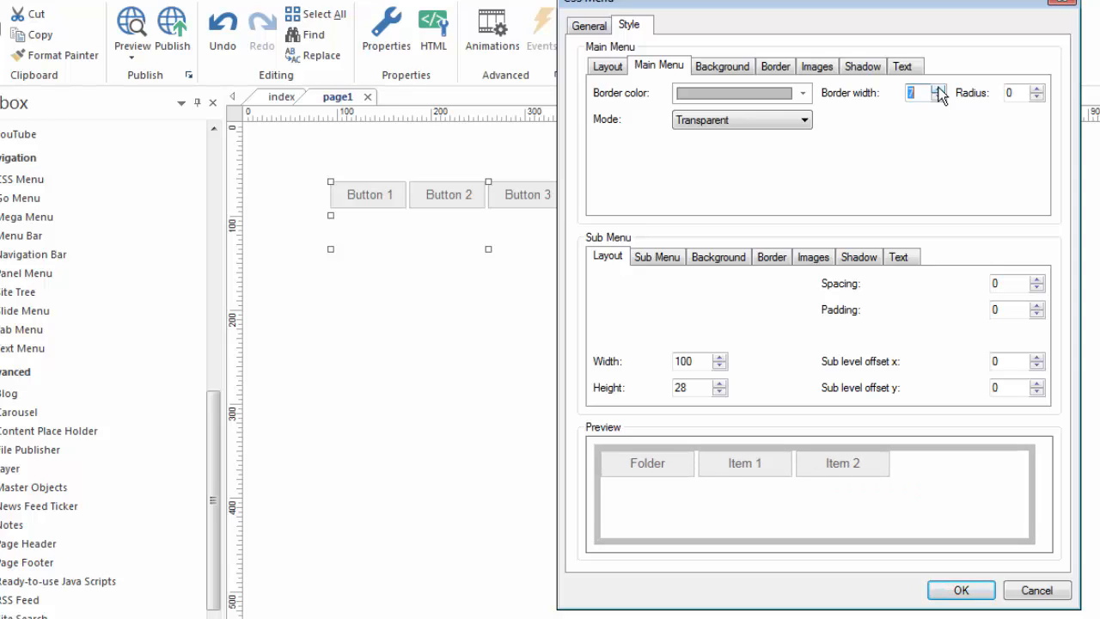
click(938, 89)
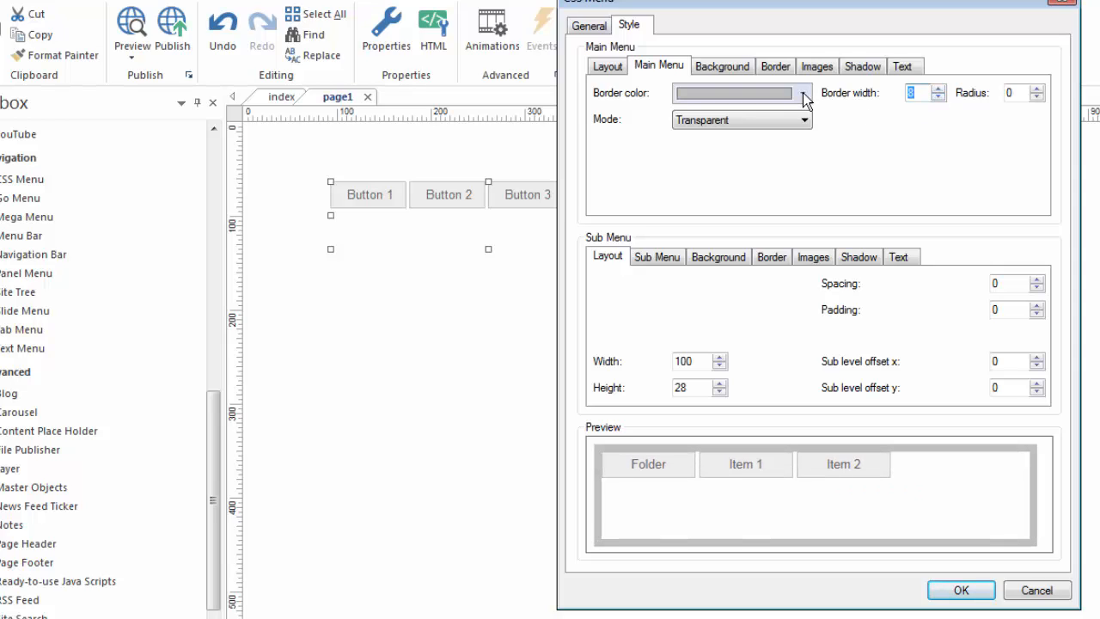
Check the main menu's mode and border color choices, and reset its border width to 0.
click(803, 119)
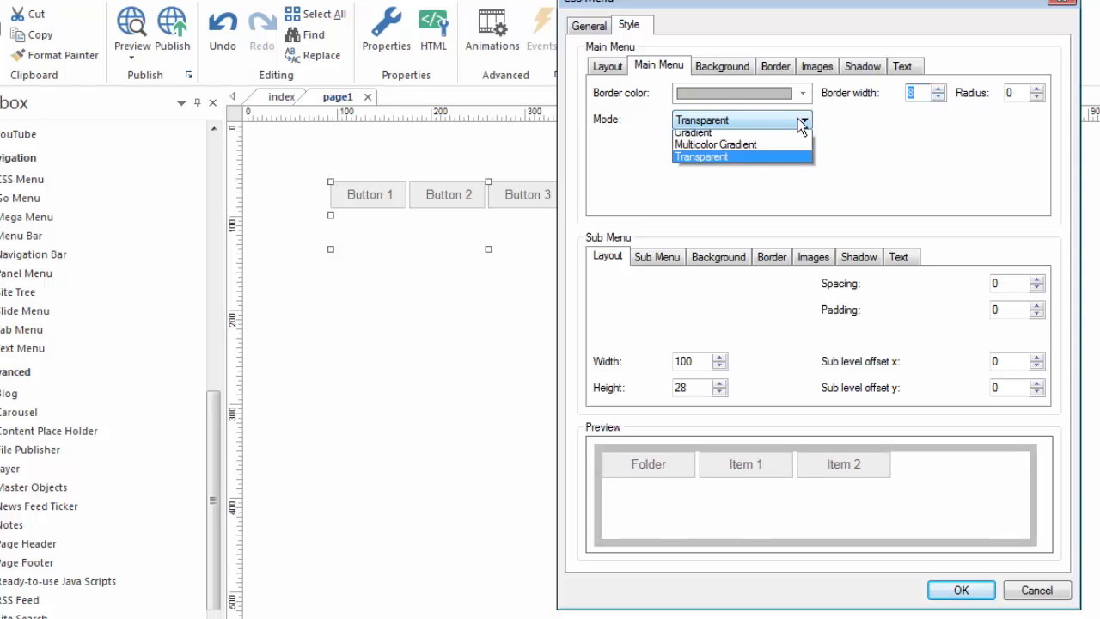
click(891, 148)
drag(922, 93, 851, 88)
text(0)
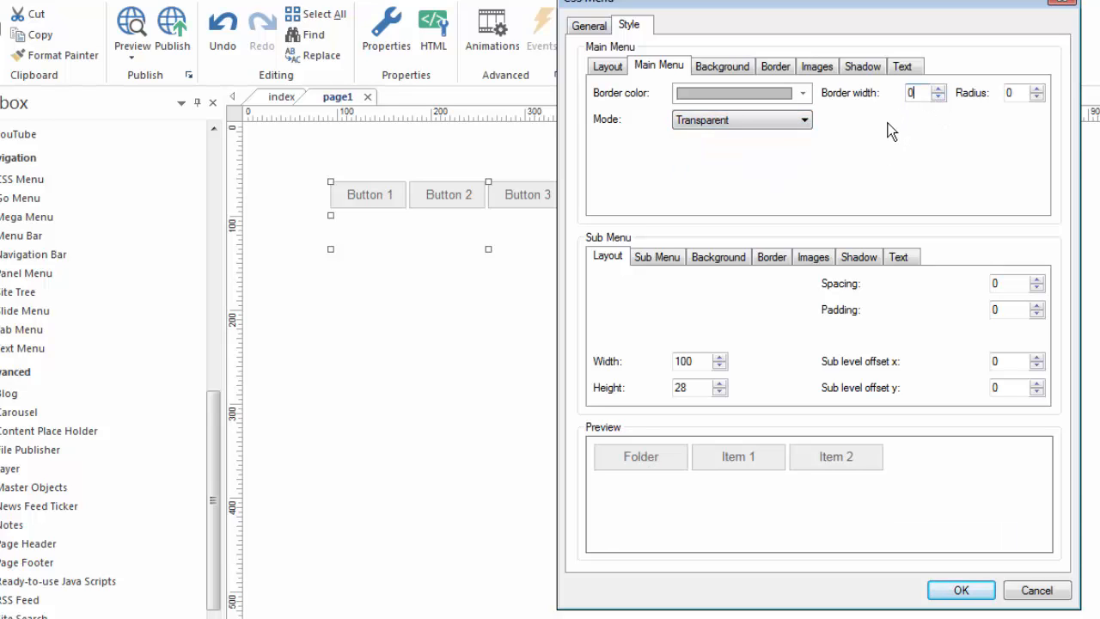
click(803, 93)
click(936, 139)
Set the main menu buttons' background mode to Gradient.
click(737, 69)
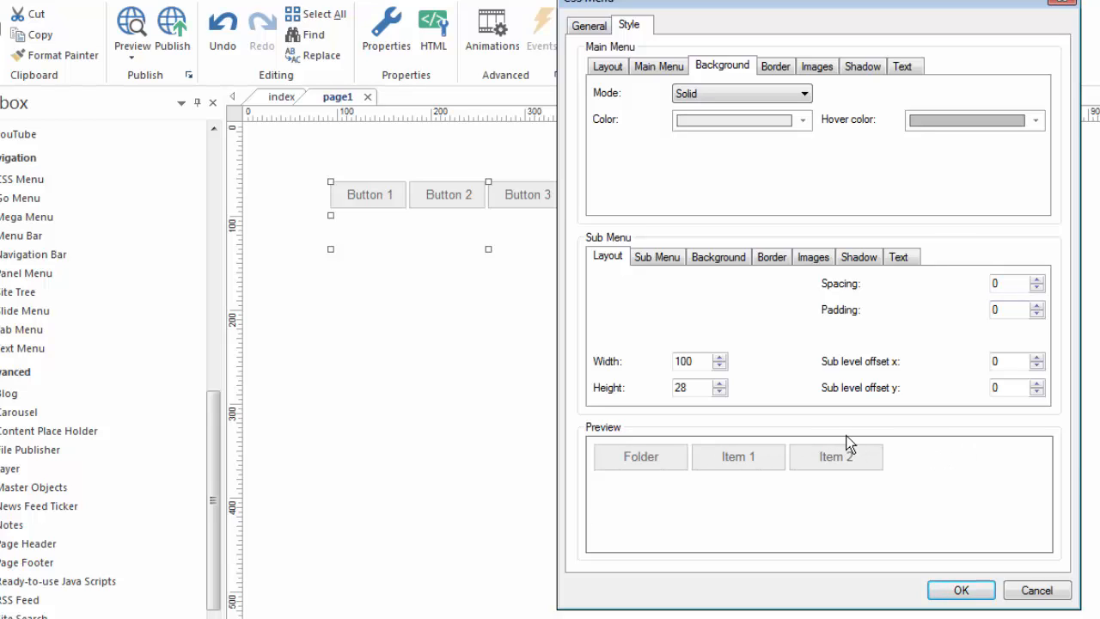
mouse_move(685, 469)
click(803, 93)
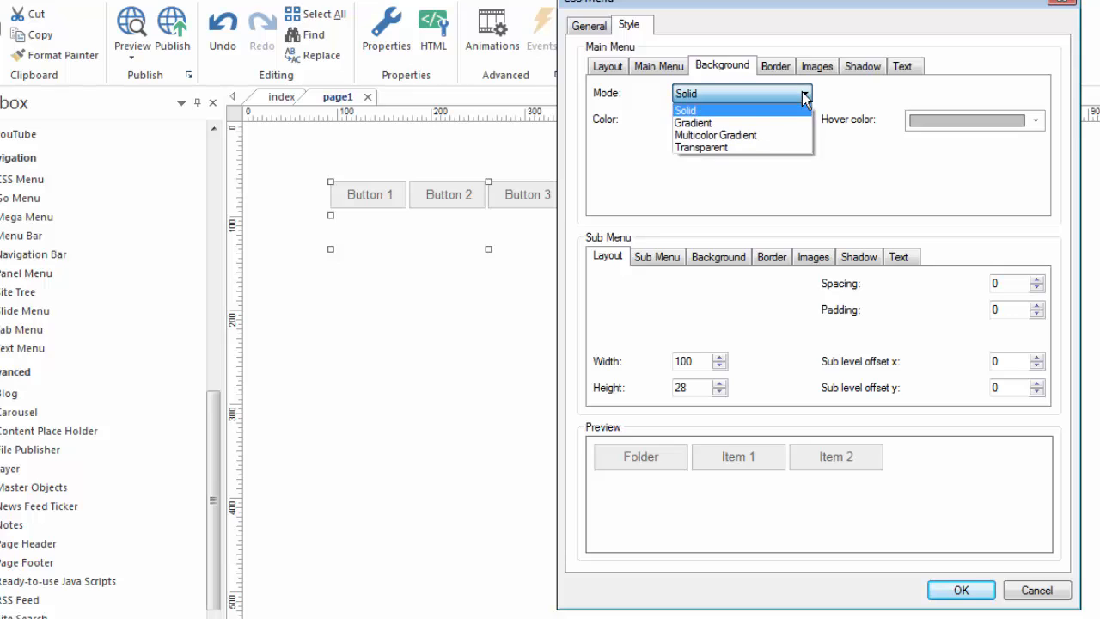
click(710, 123)
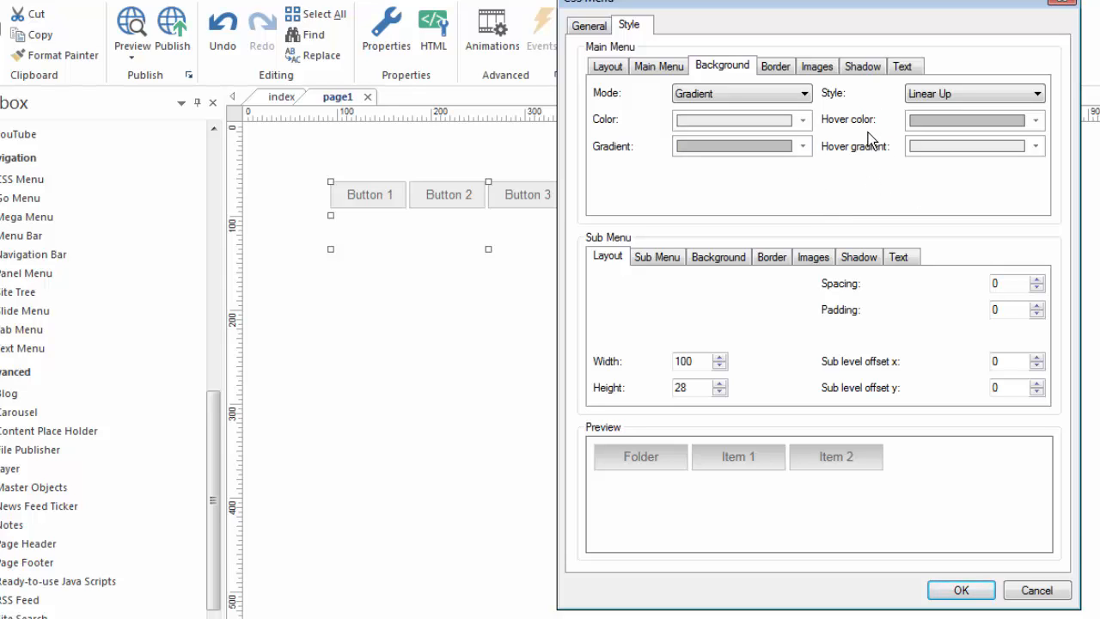
Try a border width of 6 on the main menu buttons, set the radius to 6, and return the width to 1.
click(780, 68)
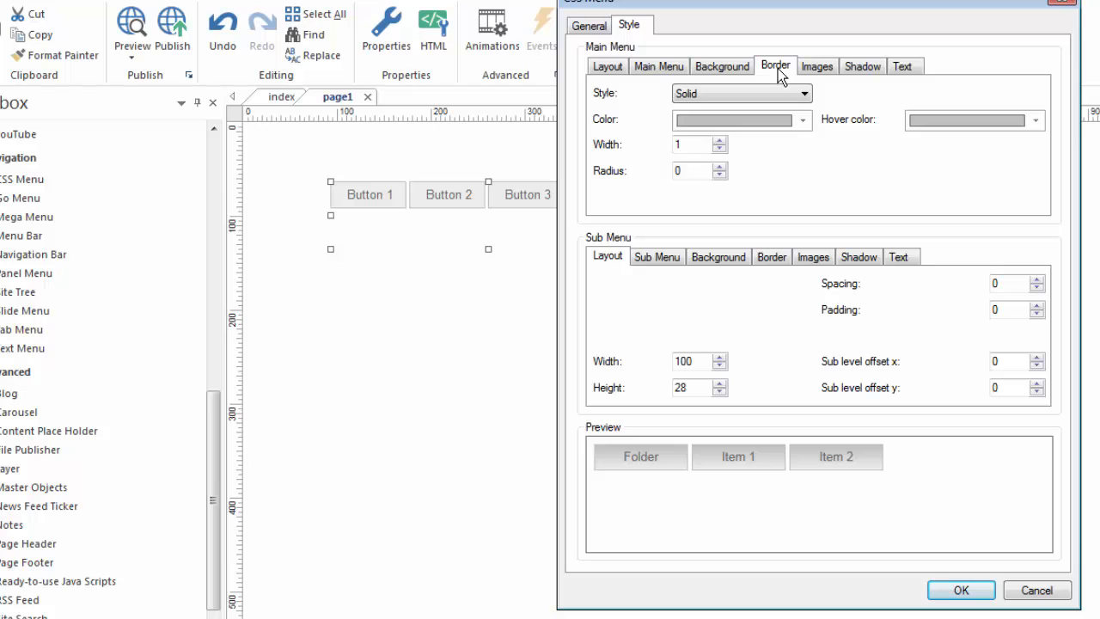
click(720, 142)
click(720, 142)
click(720, 142)
click(720, 142)
click(720, 142)
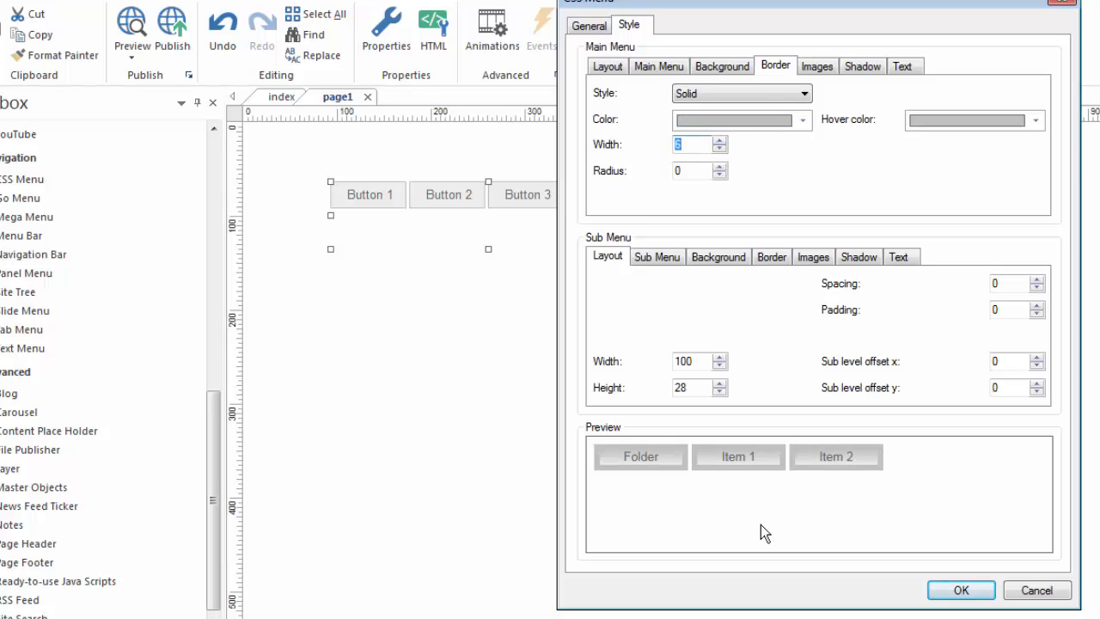
click(720, 166)
click(721, 167)
click(720, 166)
click(721, 148)
click(721, 148)
click(721, 148)
click(721, 147)
click(721, 148)
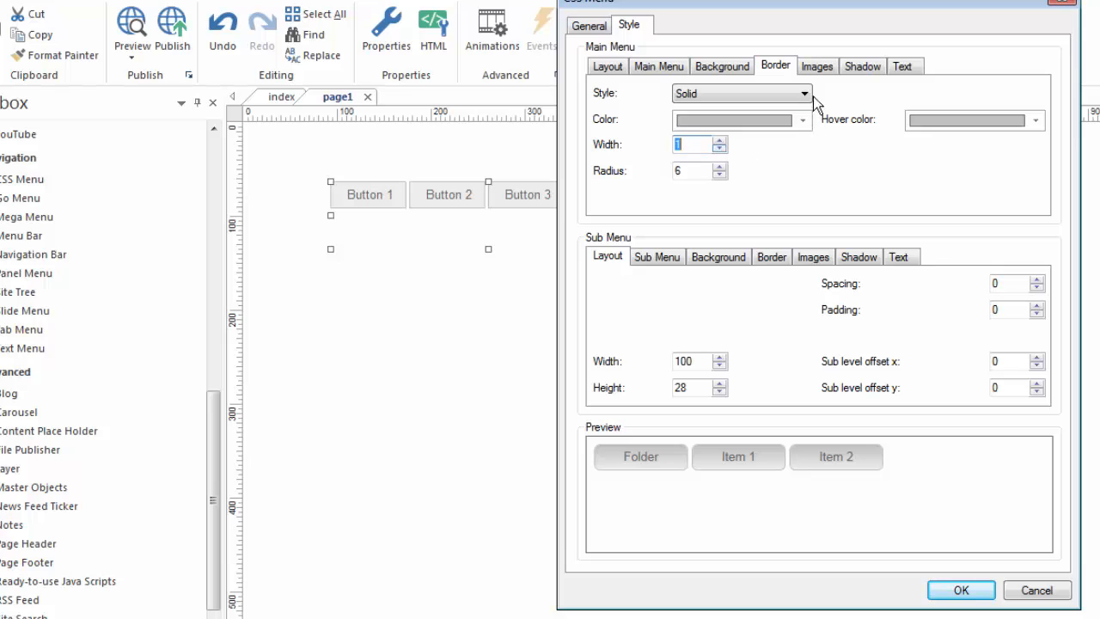
Review the main menu's image settings and the available image repeat options.
click(818, 68)
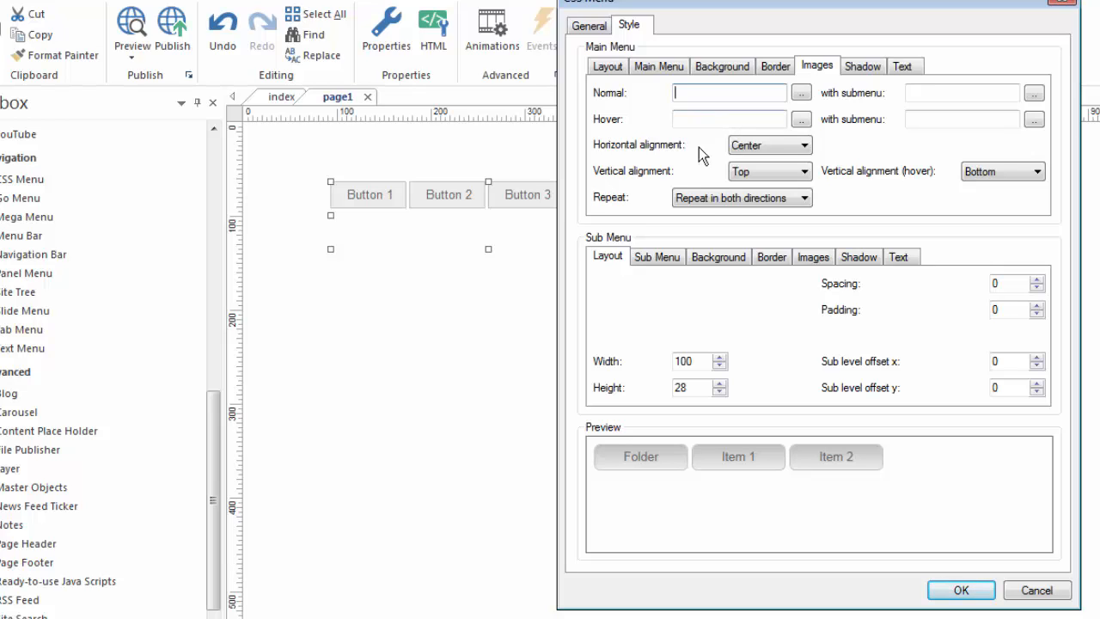
click(806, 199)
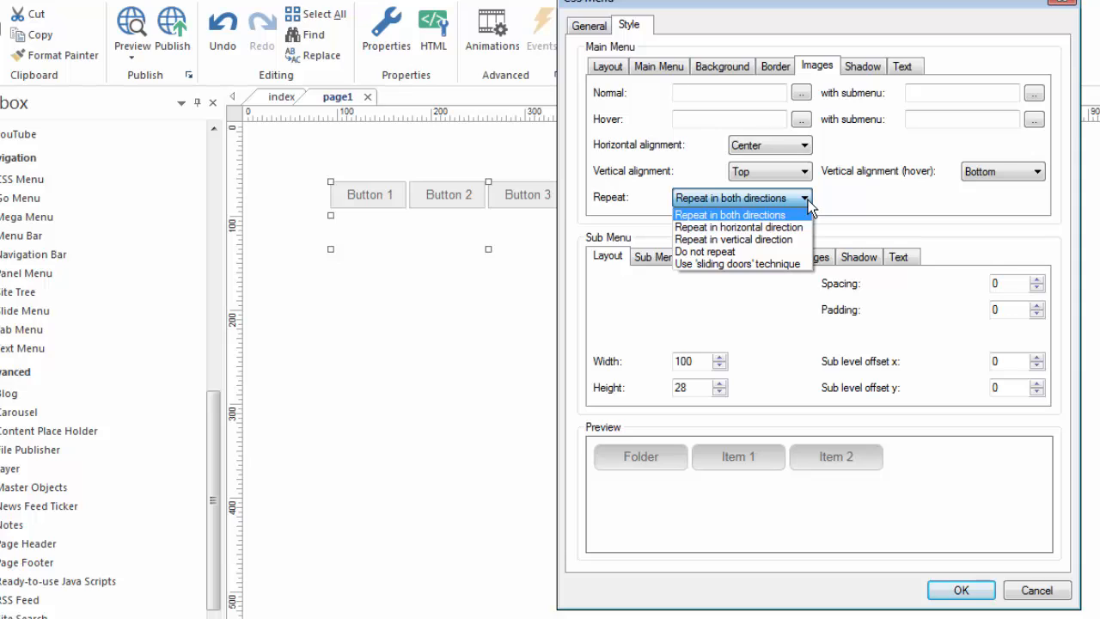
click(863, 209)
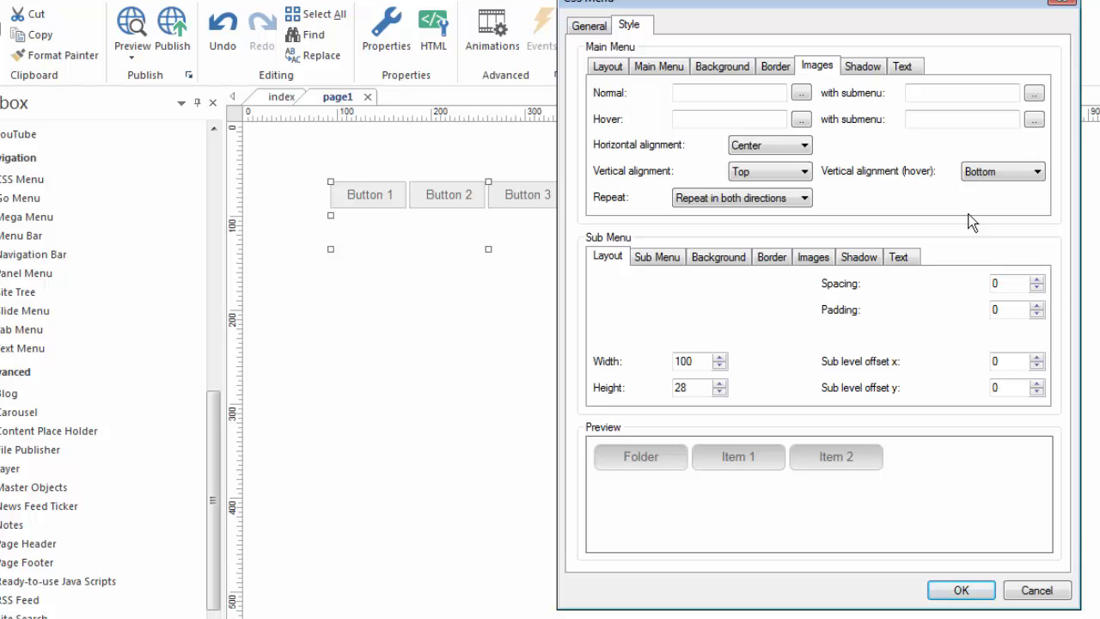
Give the main menu buttons a black shadow with offset x 4 and offset y 3.
mouse_move(658, 457)
click(861, 65)
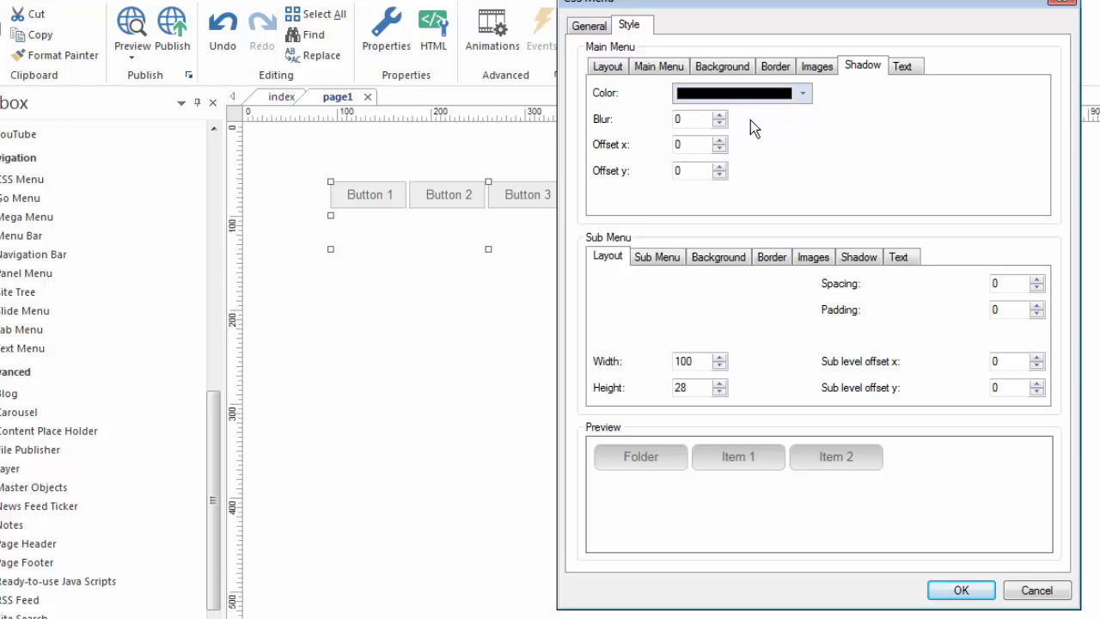
click(720, 140)
click(720, 141)
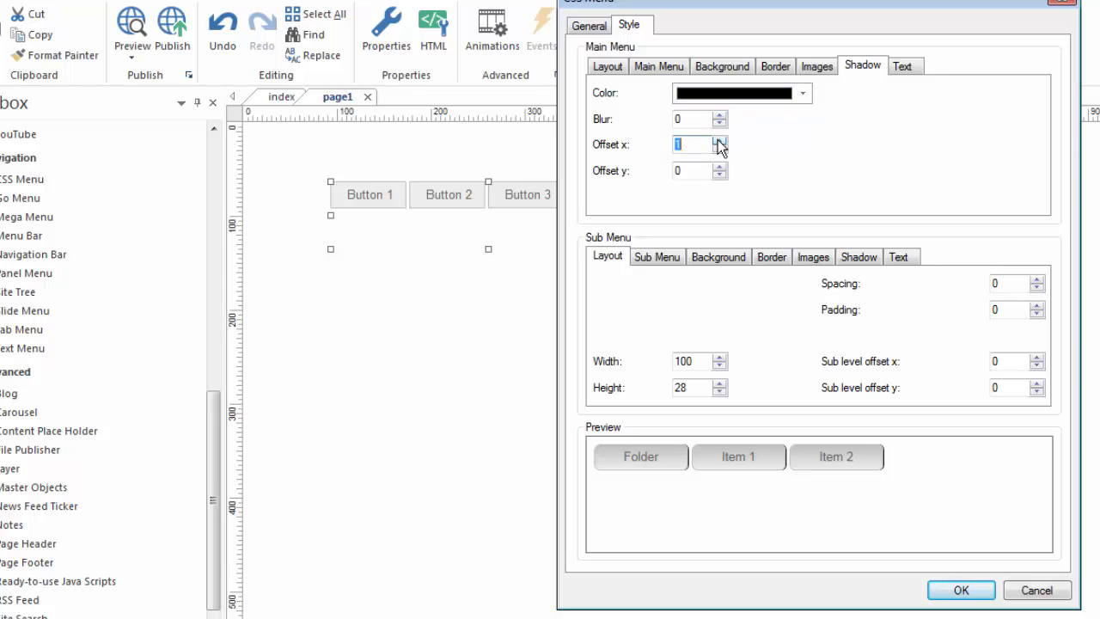
click(720, 141)
click(720, 141)
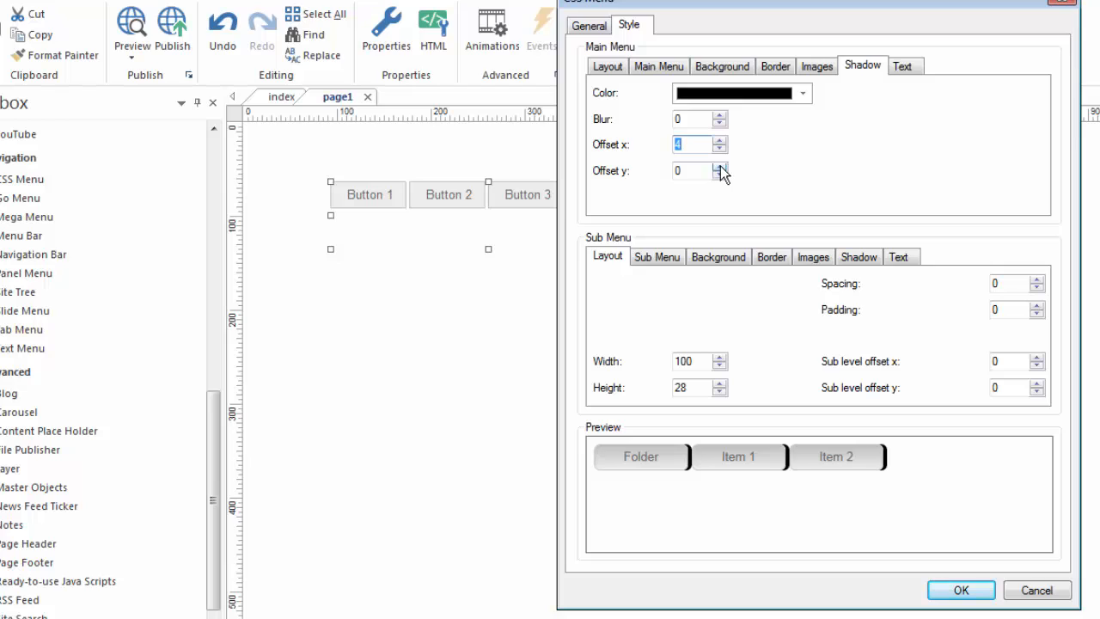
click(720, 167)
click(720, 167)
click(720, 166)
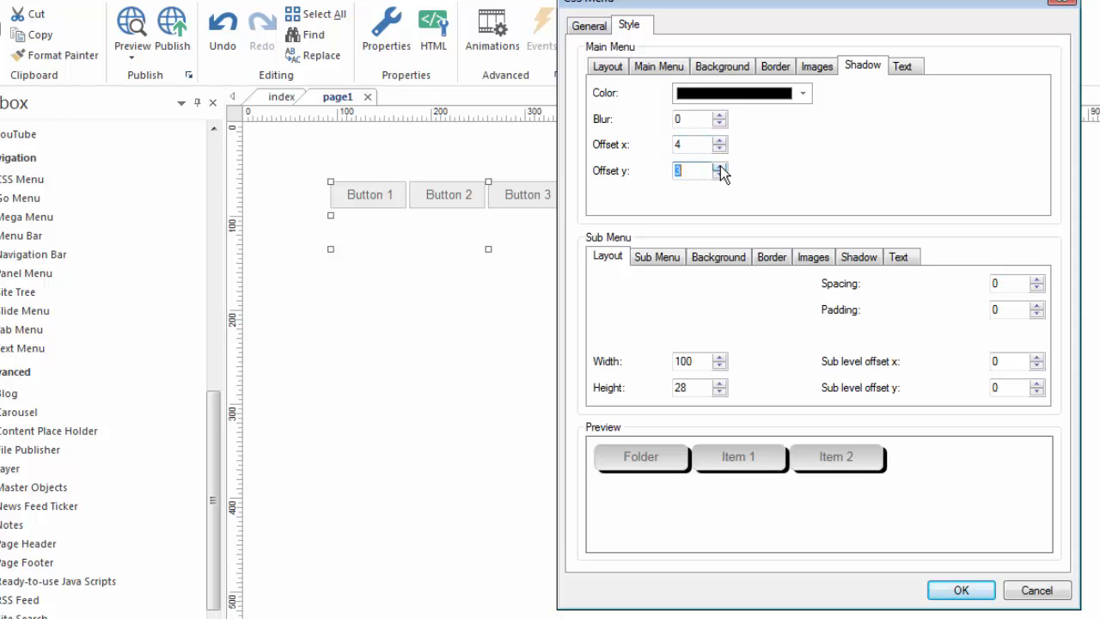
Increase the left padding of the main menu button text to 12.
click(904, 68)
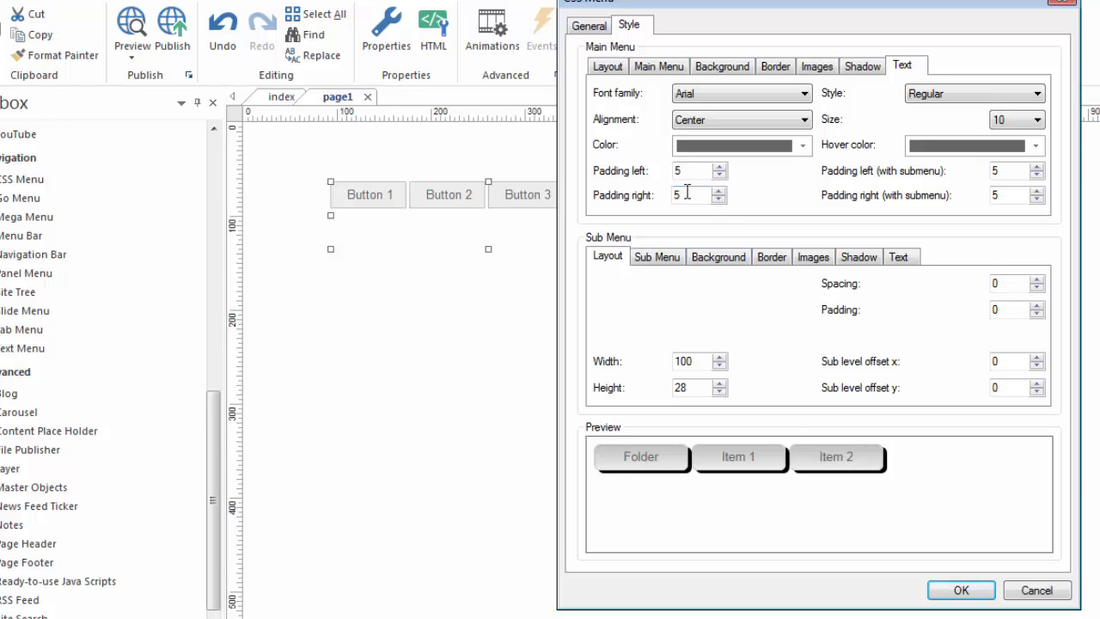
click(720, 167)
click(720, 167)
click(720, 168)
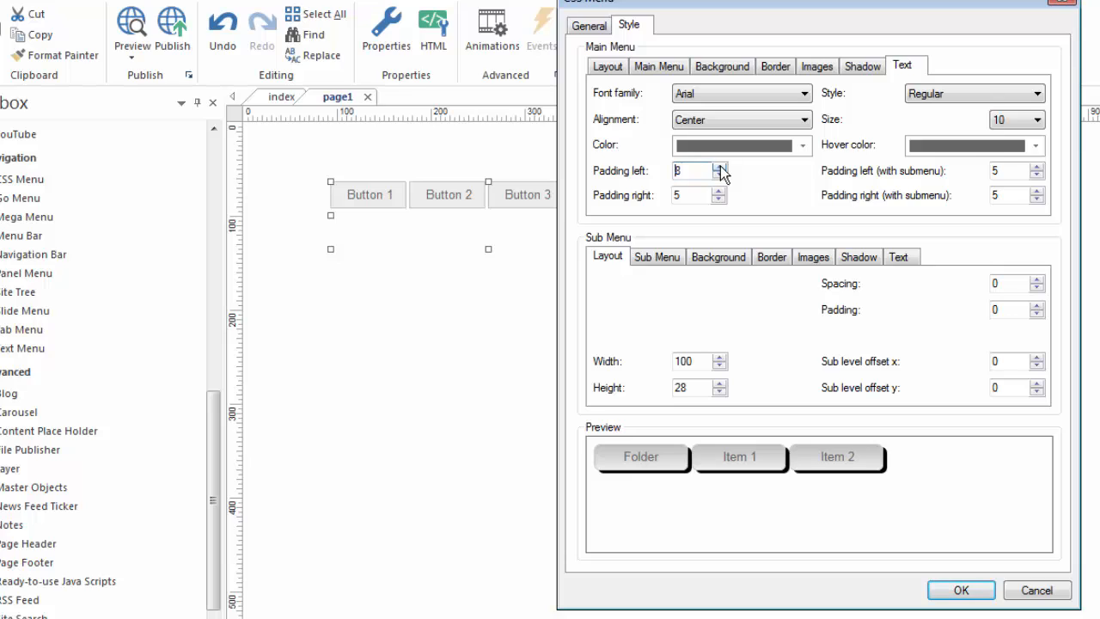
click(720, 168)
Increase the left padding of the main menu button text to 25.
click(720, 167)
click(720, 167)
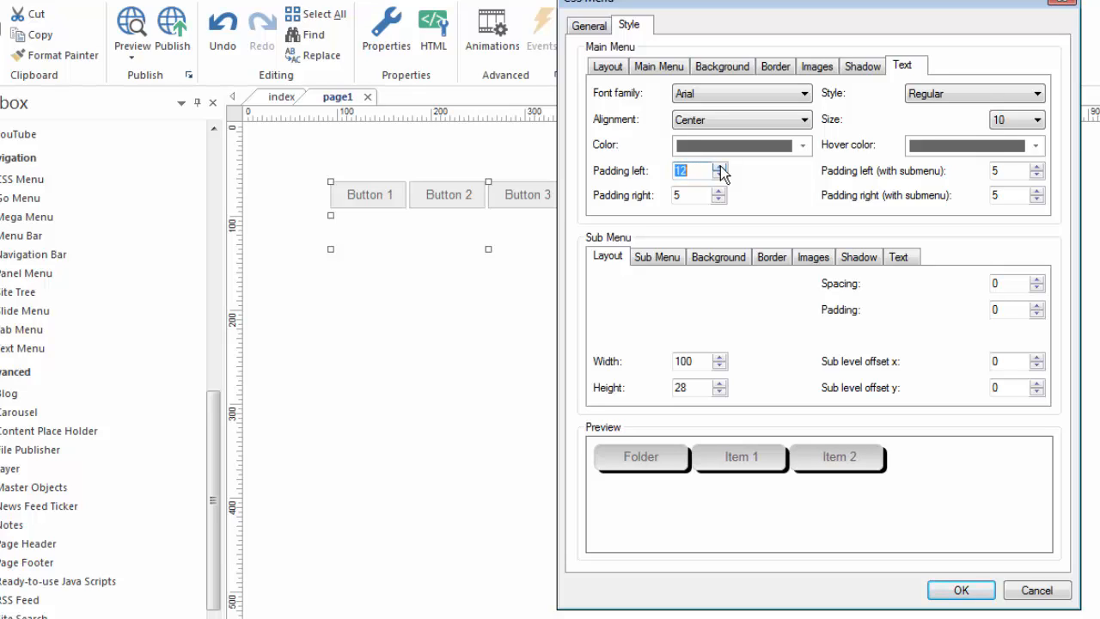
click(720, 168)
click(720, 168)
click(720, 168)
click(720, 167)
click(720, 168)
click(720, 167)
click(720, 167)
click(720, 168)
click(720, 168)
click(721, 168)
click(720, 168)
click(720, 167)
click(720, 167)
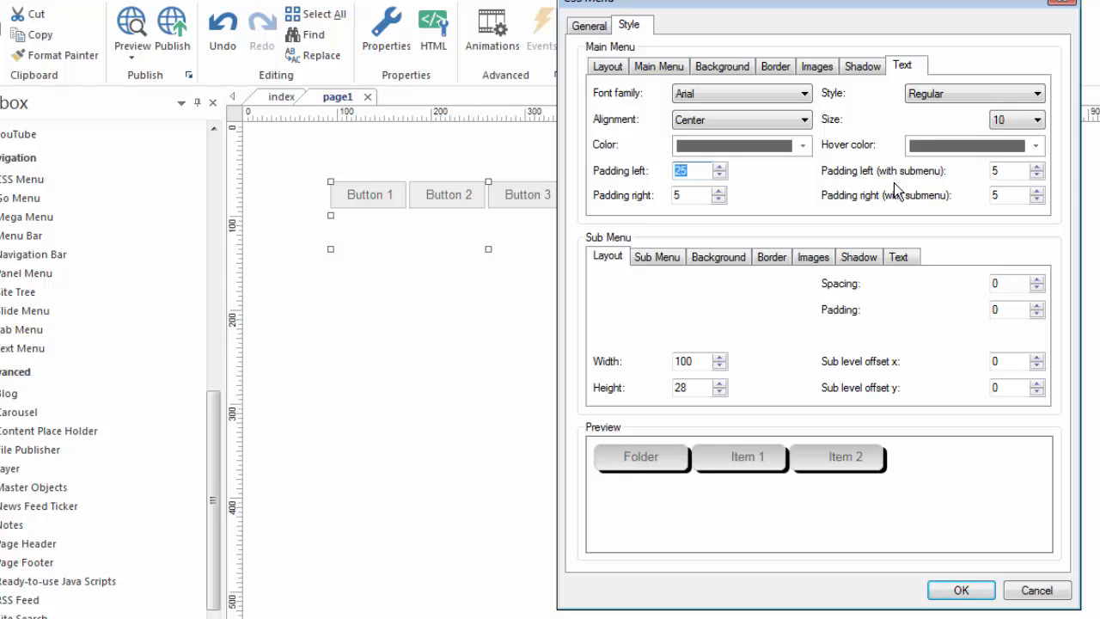
Set the main menu text's left padding for buttons with a submenu to 29 and check it in the preview.
click(1037, 168)
click(1036, 168)
click(1036, 168)
click(1036, 167)
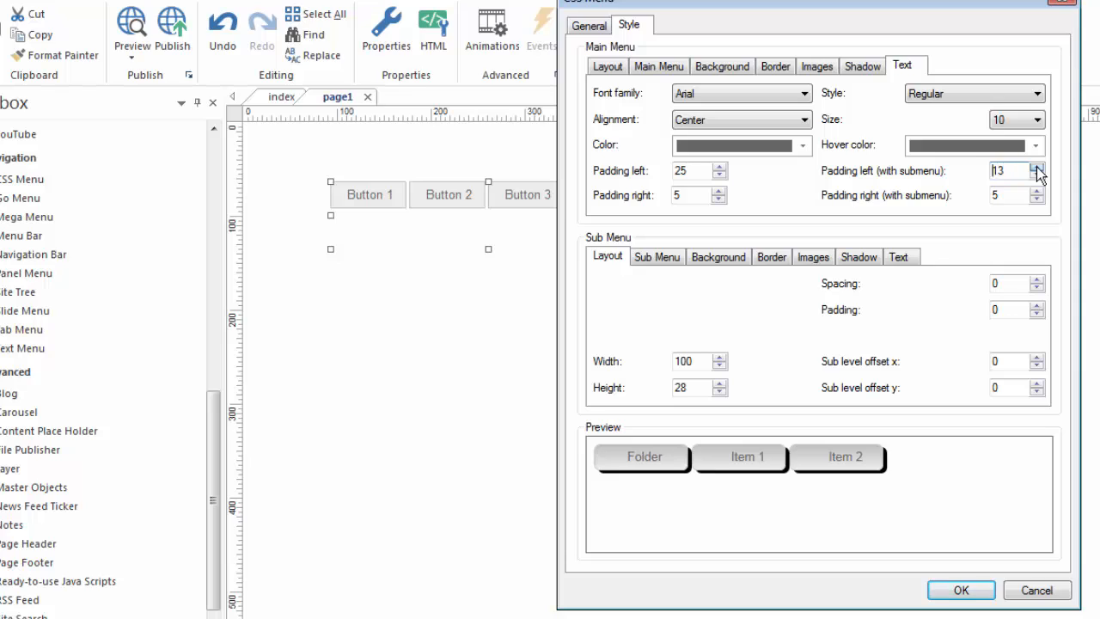
click(1037, 168)
click(1036, 167)
click(1036, 167)
click(1036, 167)
click(1036, 168)
click(1036, 167)
click(1036, 168)
click(1037, 168)
click(1036, 168)
click(1036, 167)
click(1037, 167)
click(1036, 168)
click(1037, 168)
mouse_move(631, 461)
mouse_move(629, 510)
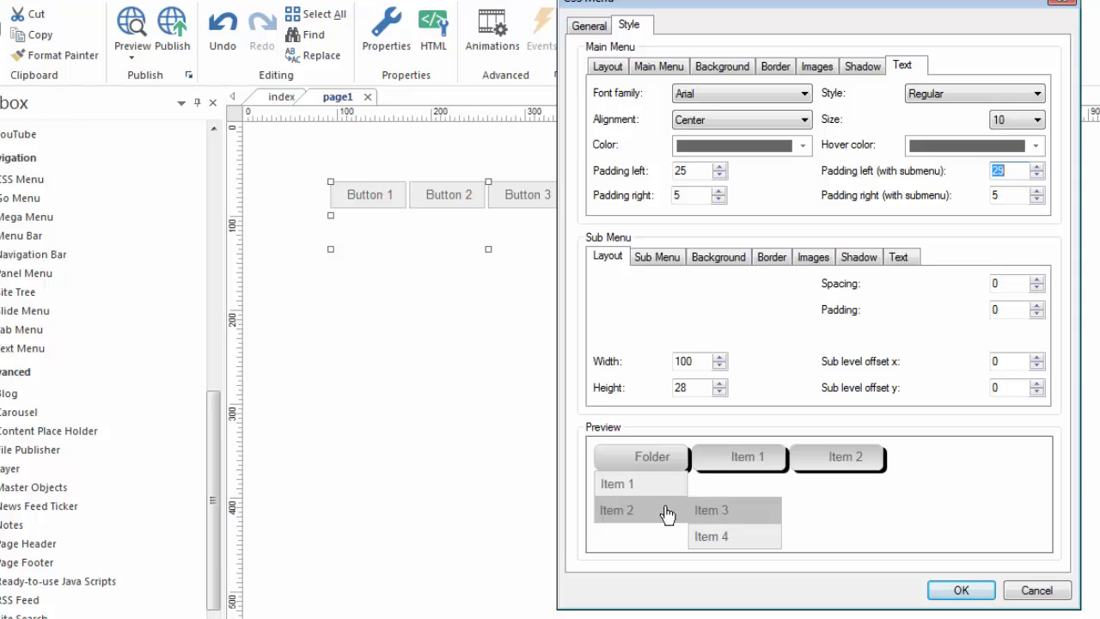
Give the submenu a black border with a width of 3 and check it in the preview.
click(663, 259)
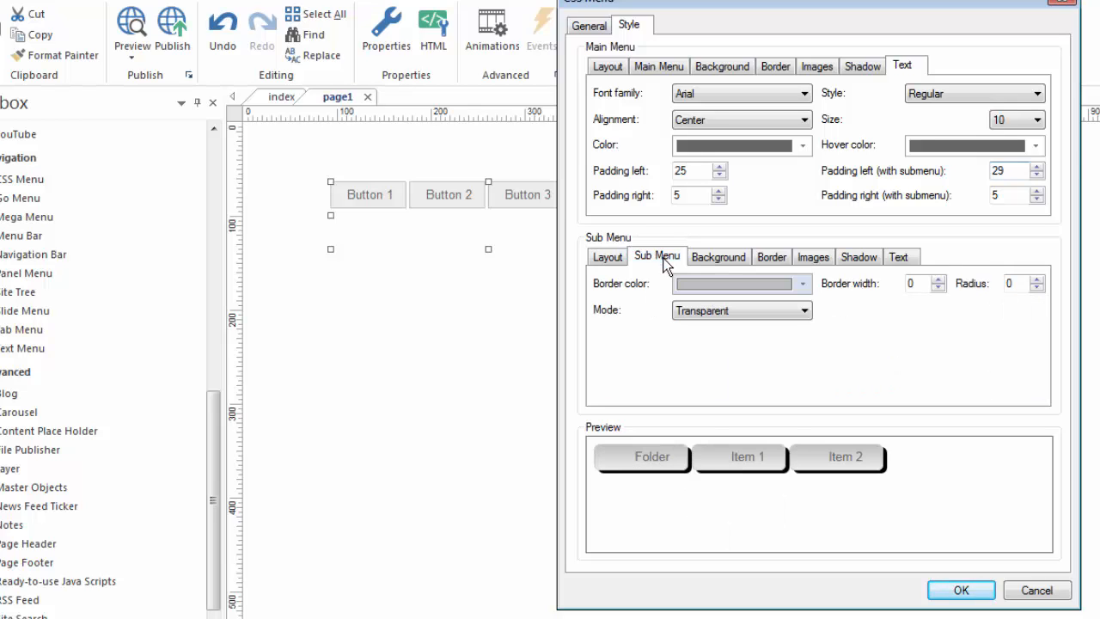
click(803, 284)
click(684, 307)
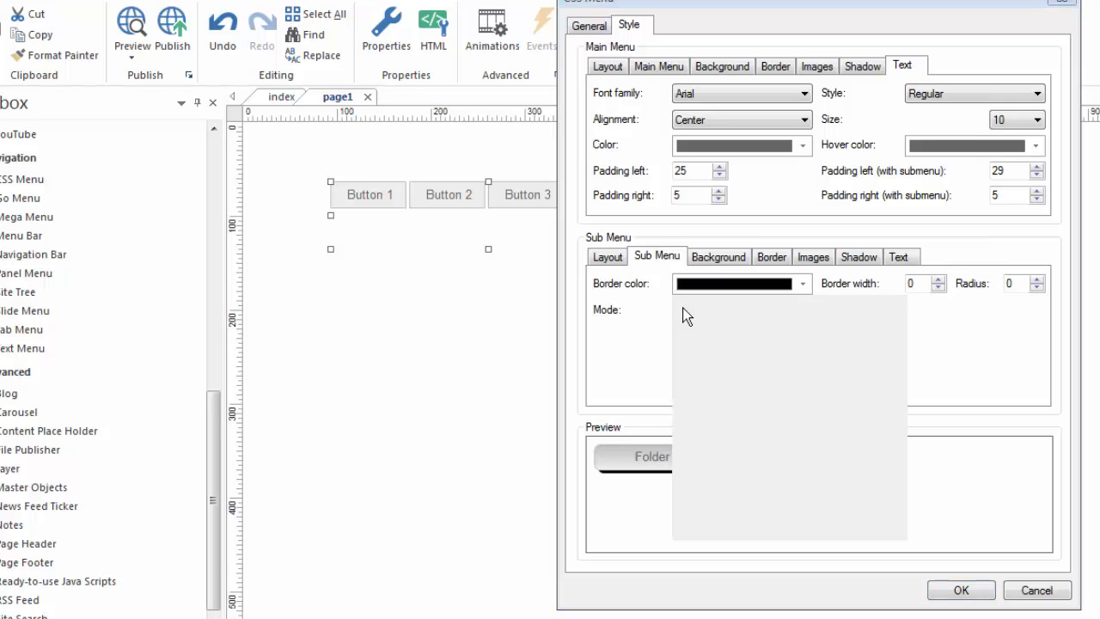
click(938, 281)
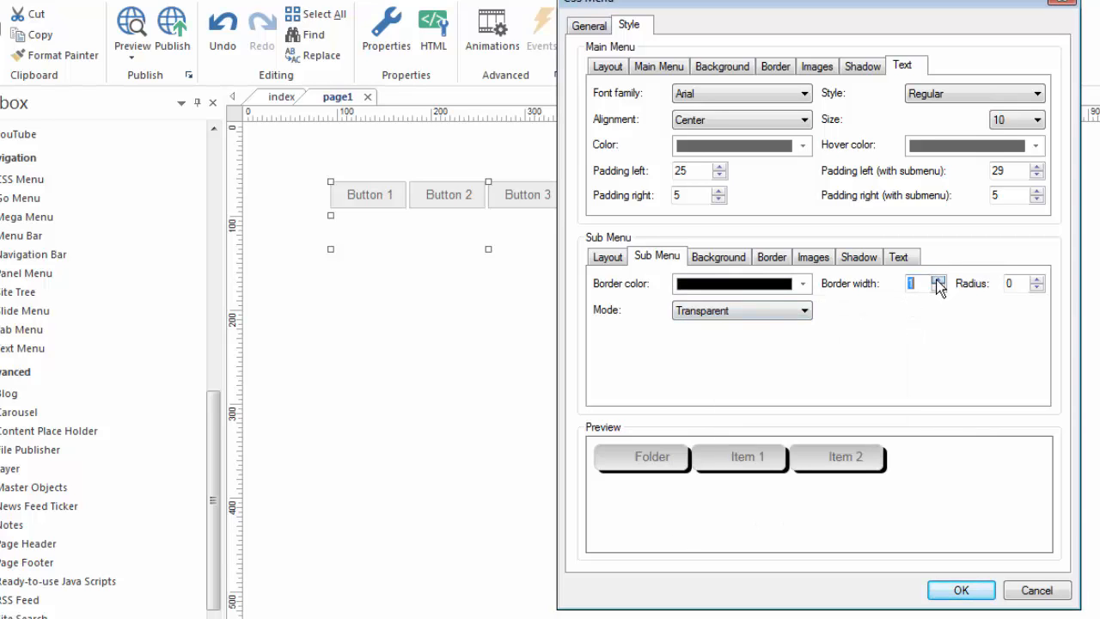
click(939, 280)
click(938, 280)
mouse_move(663, 464)
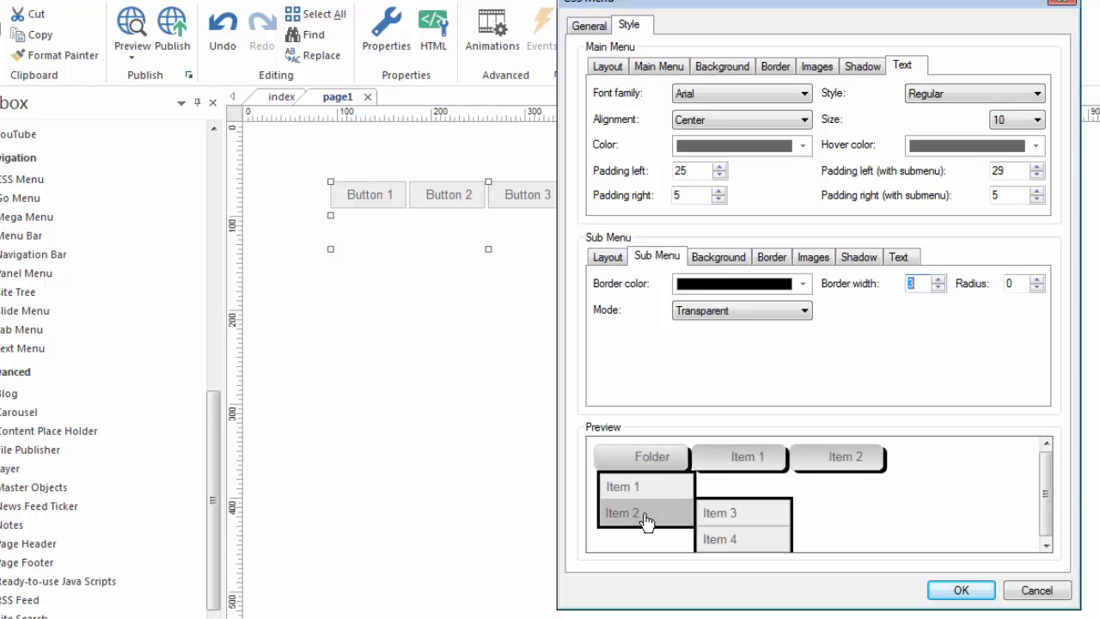
Review the submenu's background, border, image and shadow settings, change its text size, and apply the menu style.
click(718, 255)
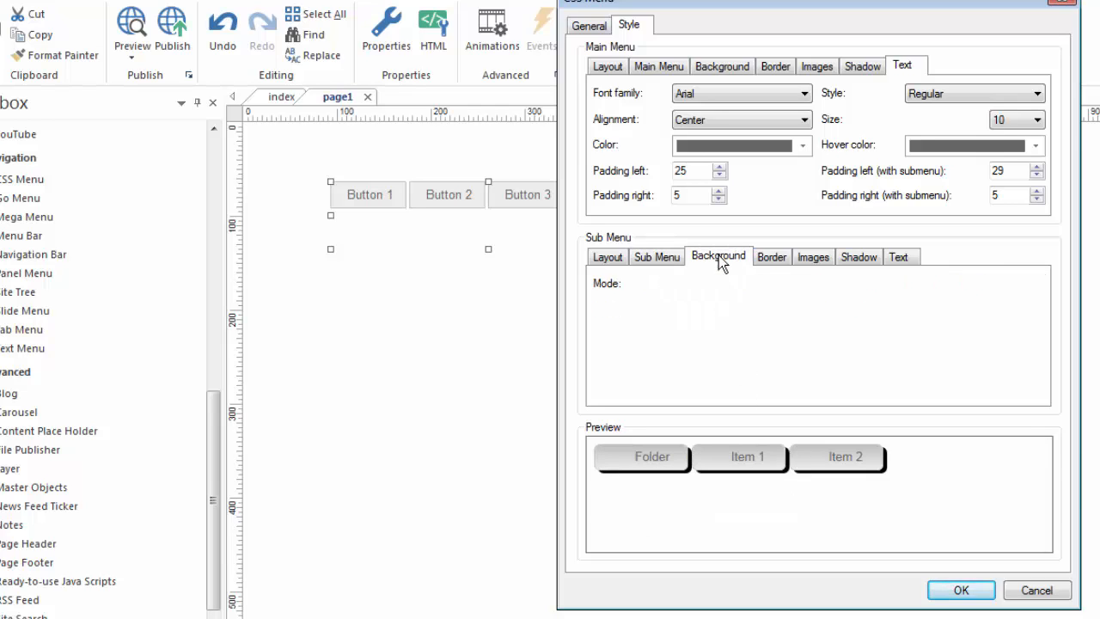
click(771, 258)
click(813, 258)
click(854, 259)
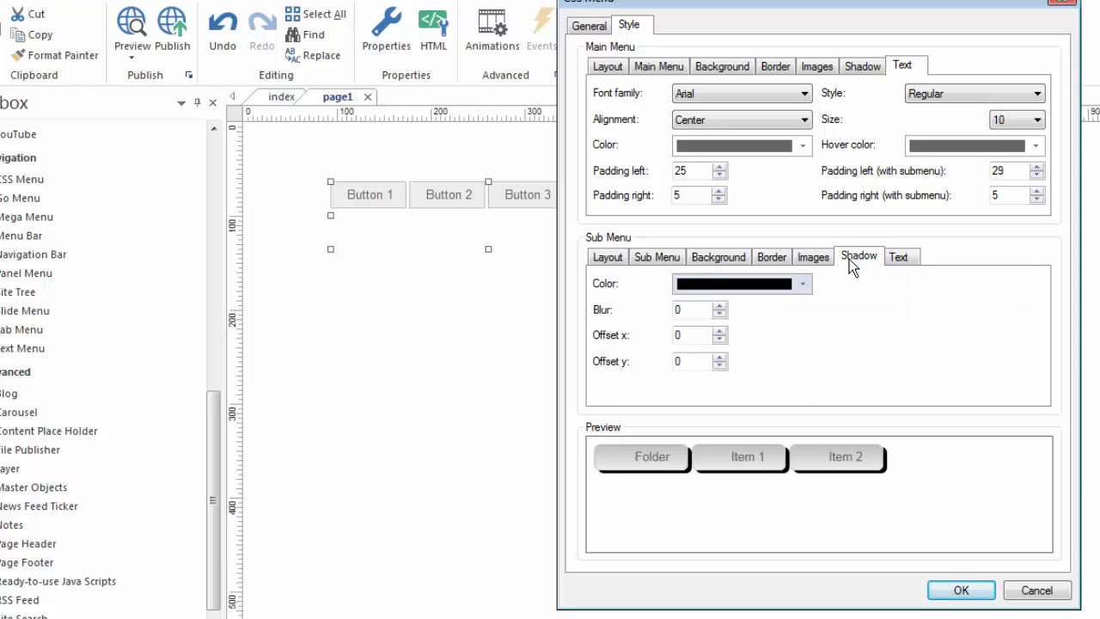
click(901, 261)
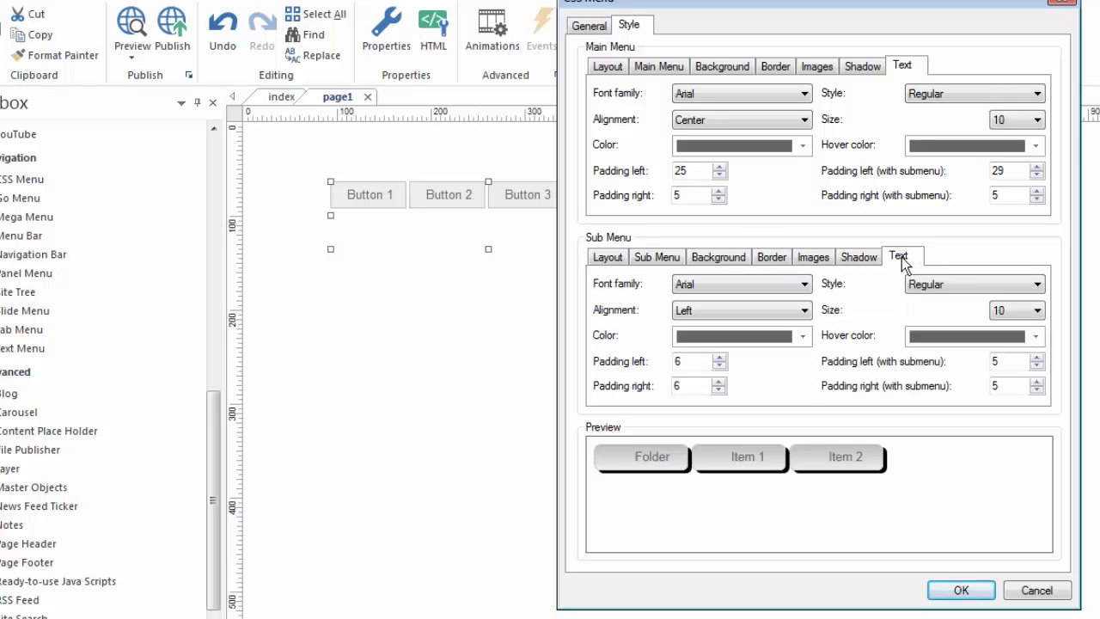
click(1035, 310)
click(1010, 348)
mouse_move(631, 457)
mouse_move(679, 513)
click(960, 591)
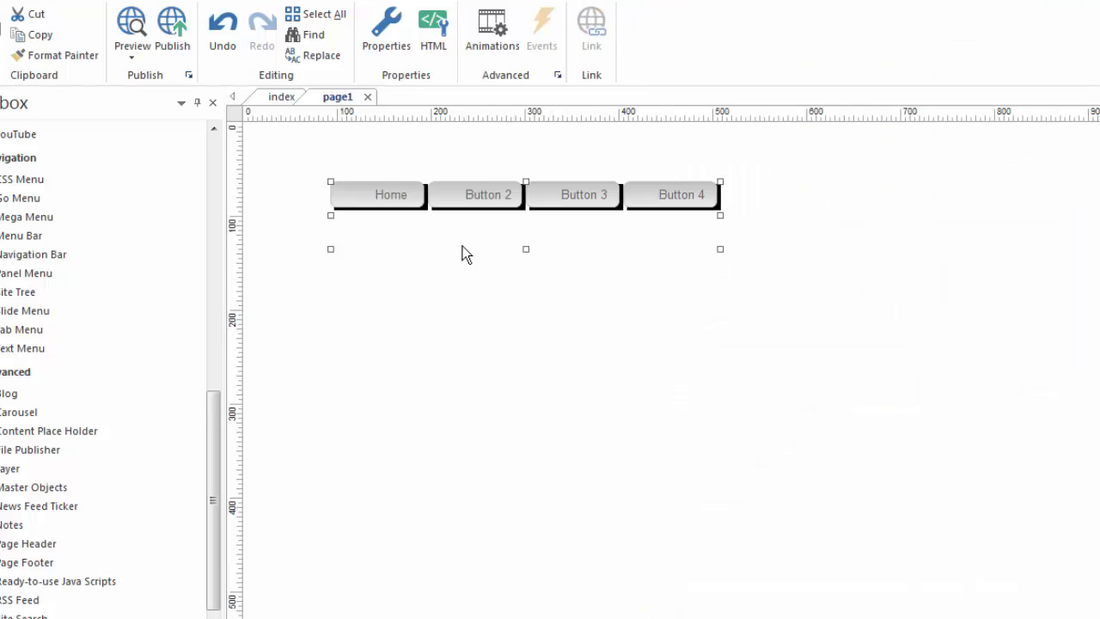
Review the menu's item tree, delete the CSS menu from page1, and open the index page.
double_click(519, 233)
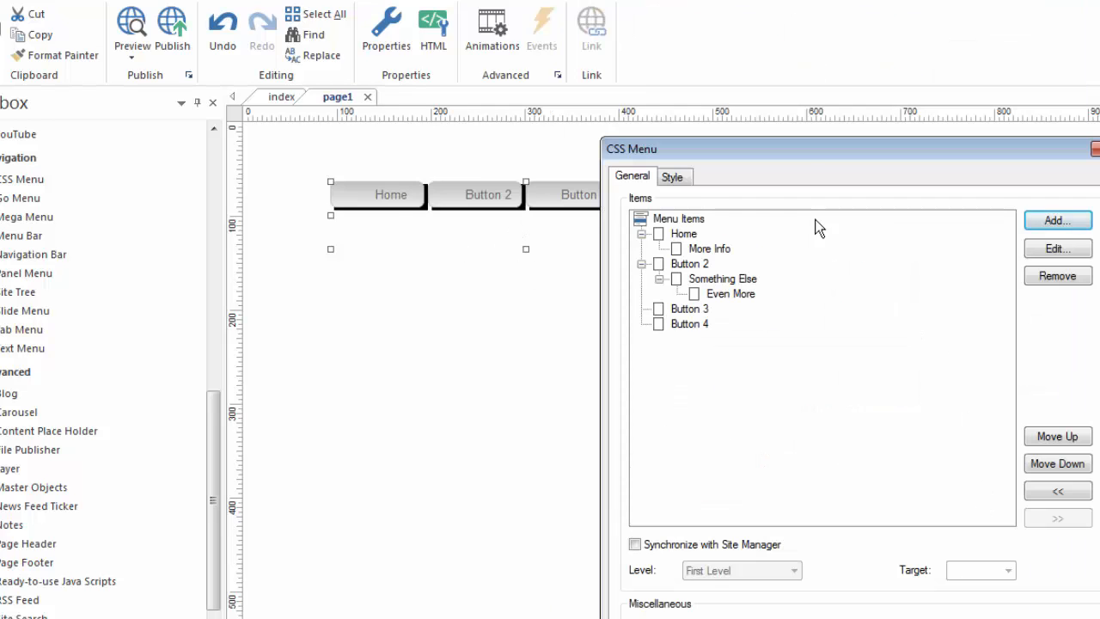
drag(808, 148, 791, 52)
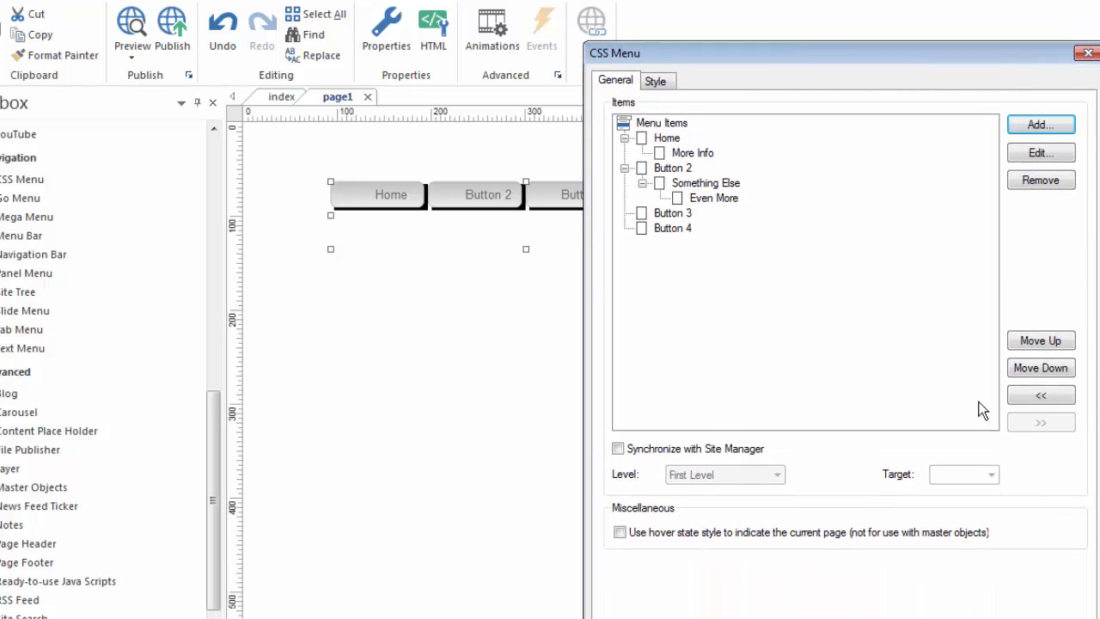
drag(909, 57, 874, 21)
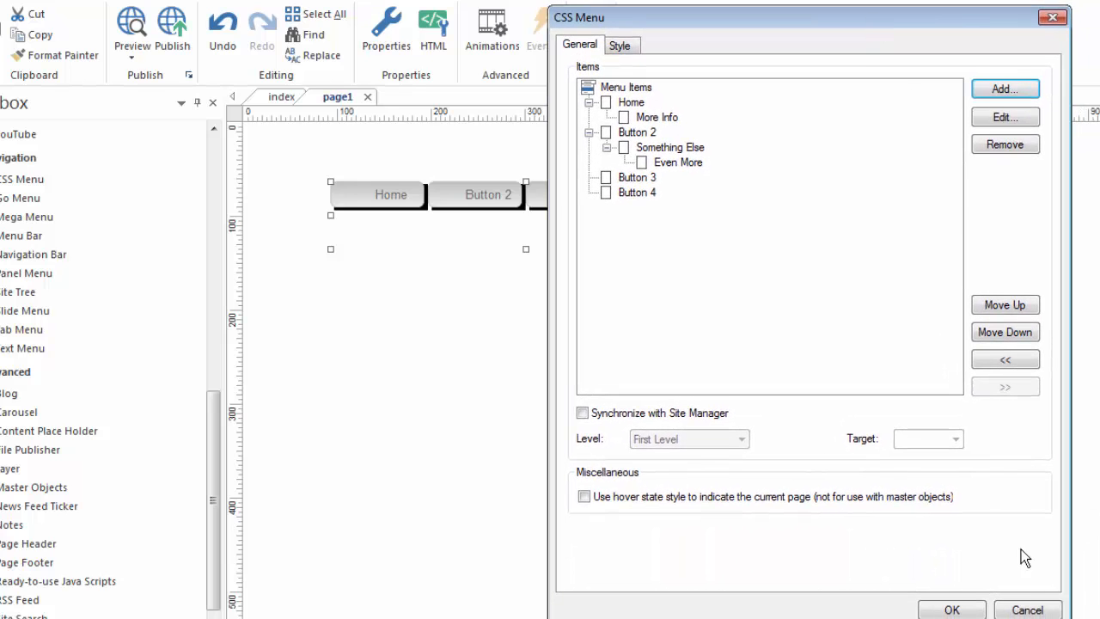
click(1027, 609)
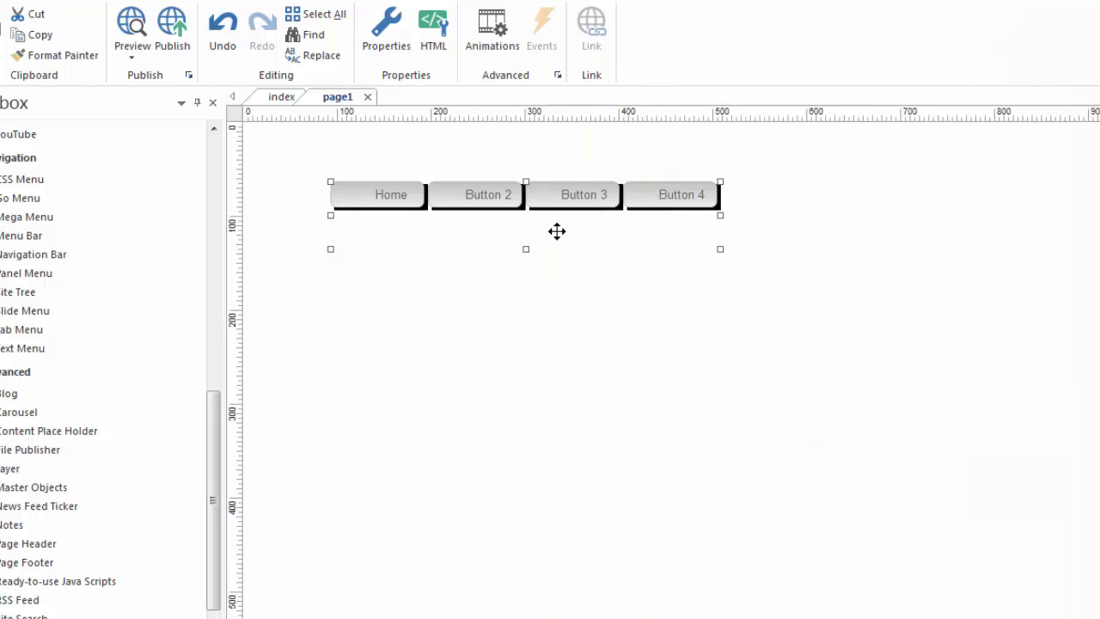
key(Delete)
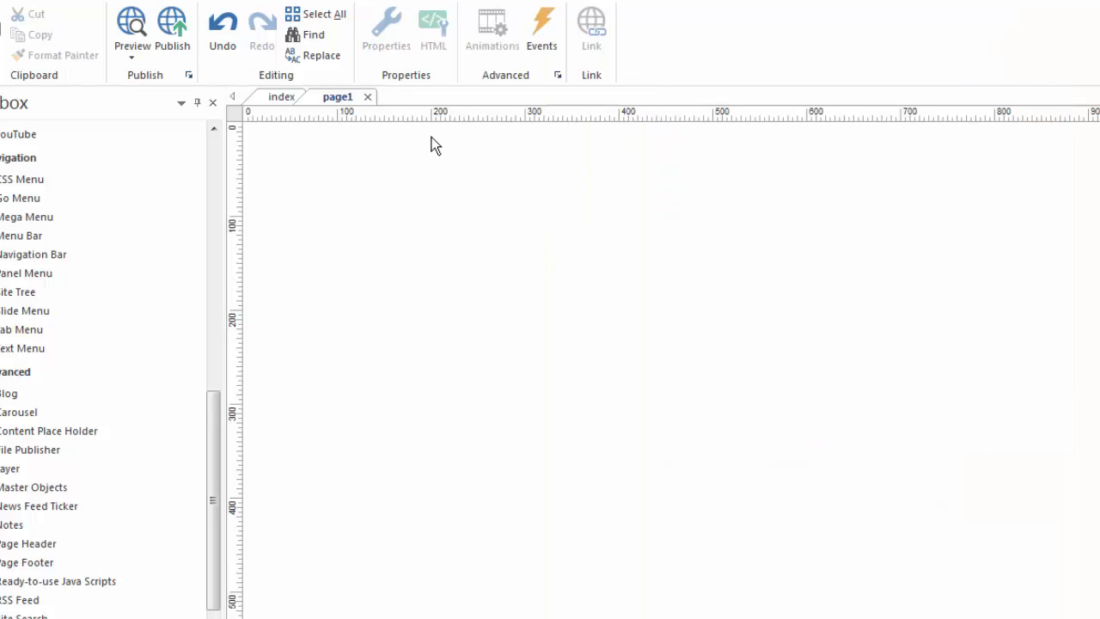
click(278, 98)
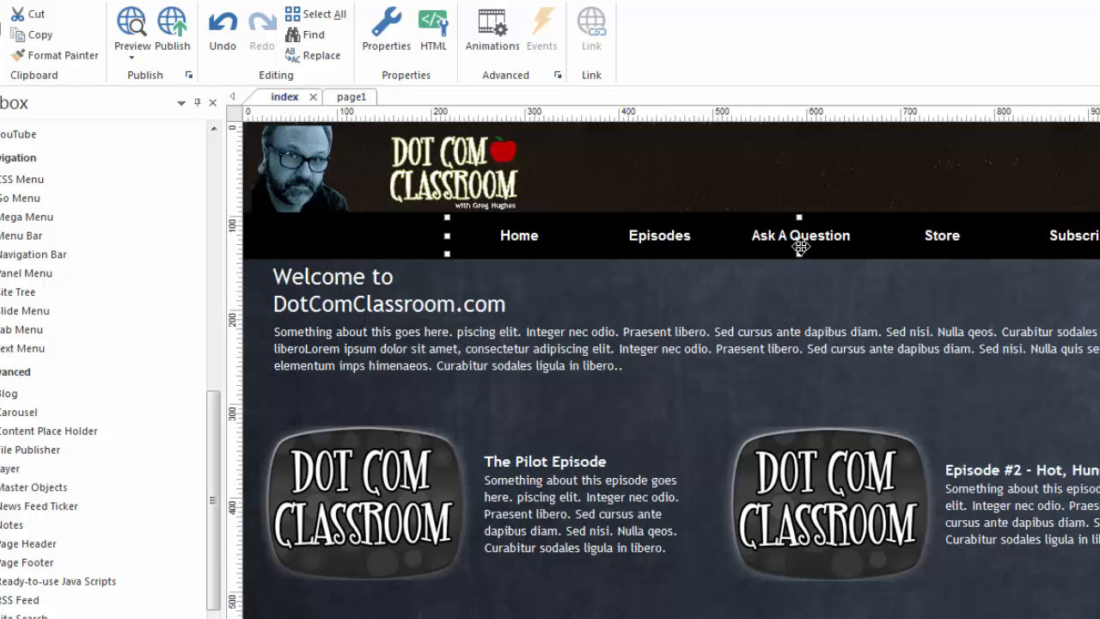
Move the navigation menu off the black bar, select the bar behind it, and move the menu back onto the bar.
drag(776, 241, 908, 295)
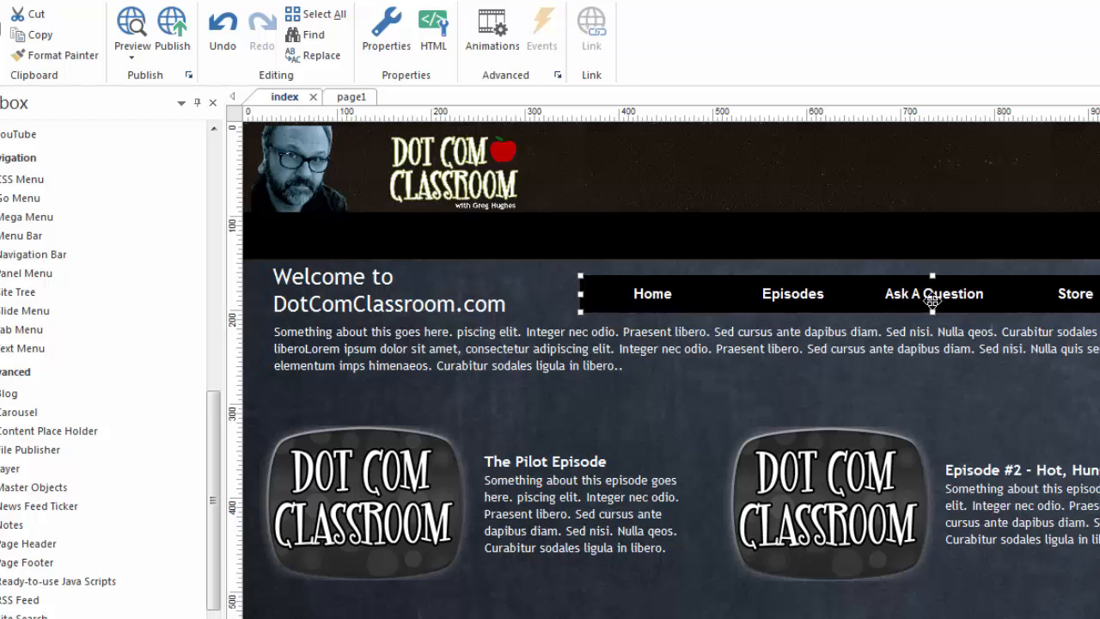
click(614, 240)
drag(564, 244, 564, 240)
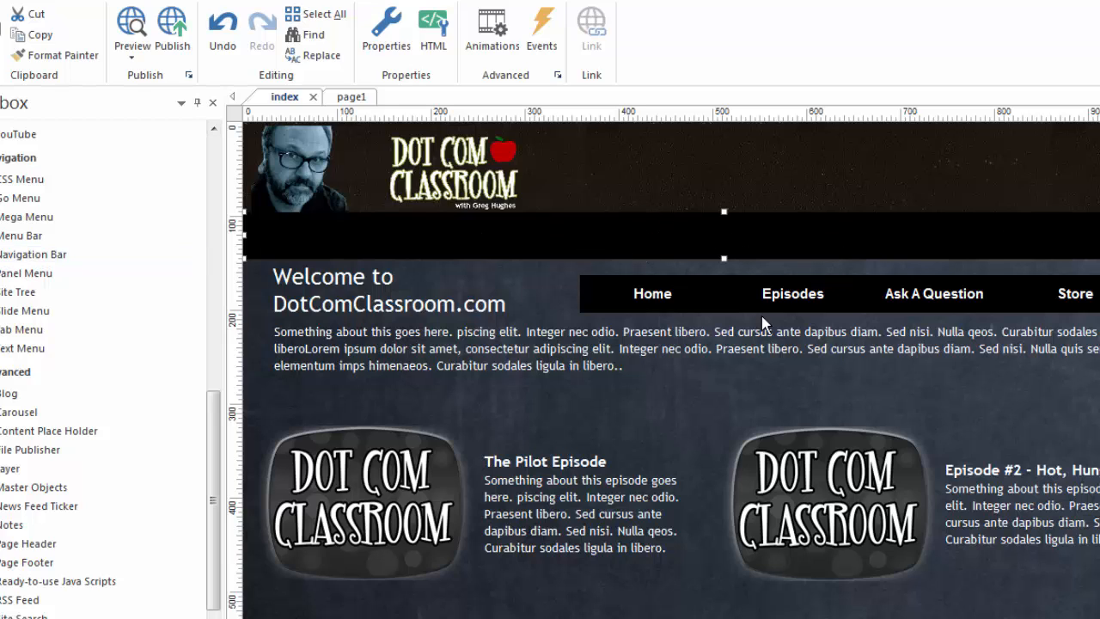
click(845, 293)
drag(862, 301, 739, 241)
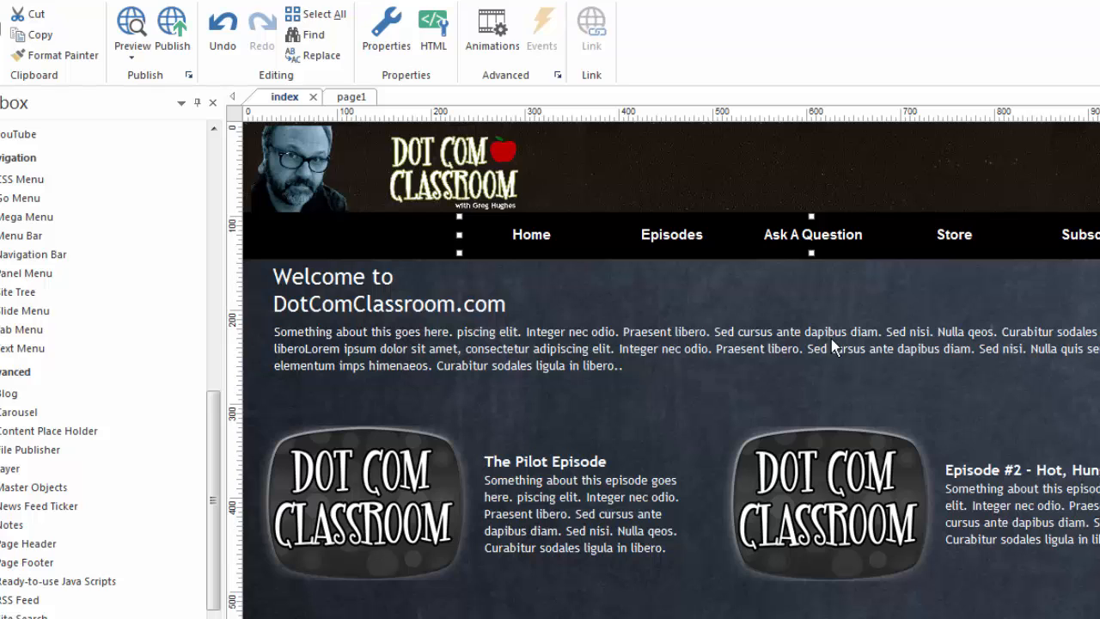
Open the index page menu's properties and examine its items, including the Episodes and Subscribe submenus.
double_click(717, 235)
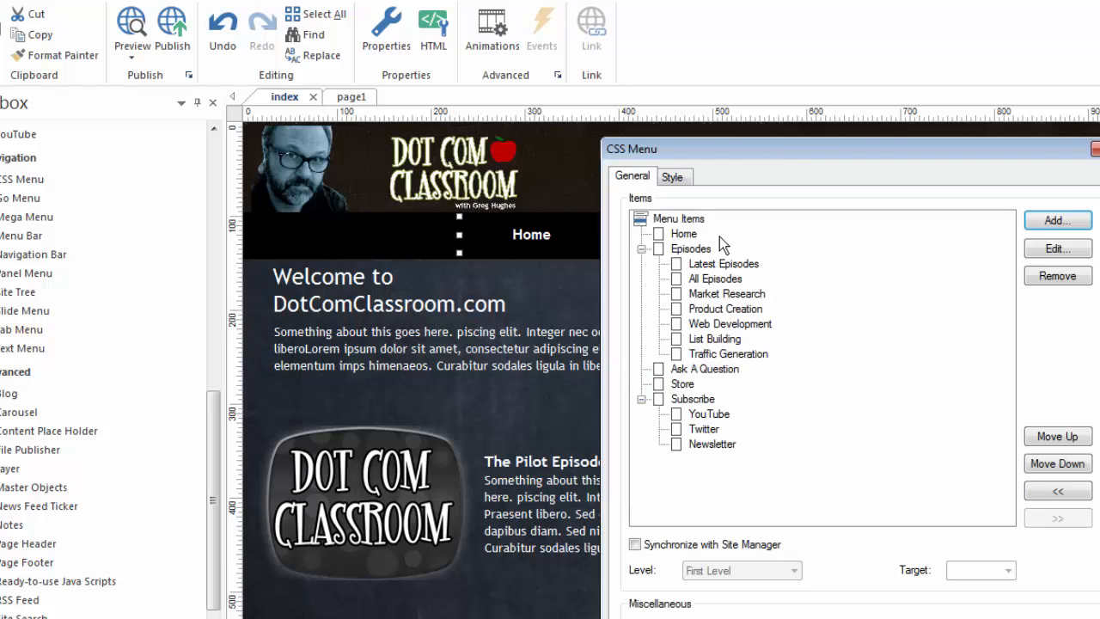
drag(778, 142, 758, 34)
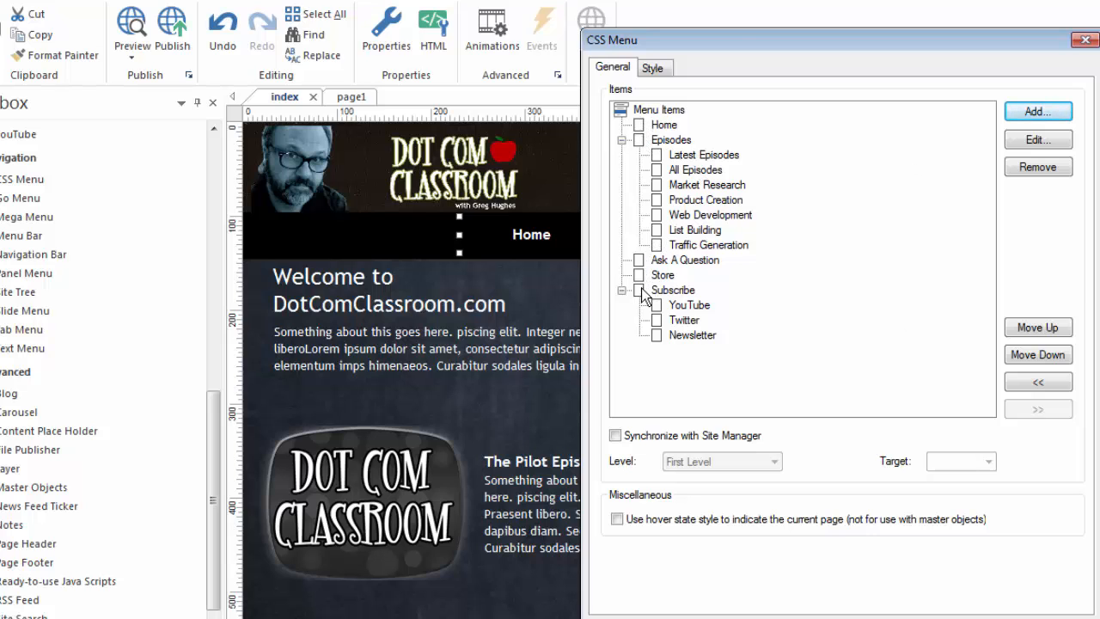
drag(740, 36, 641, 373)
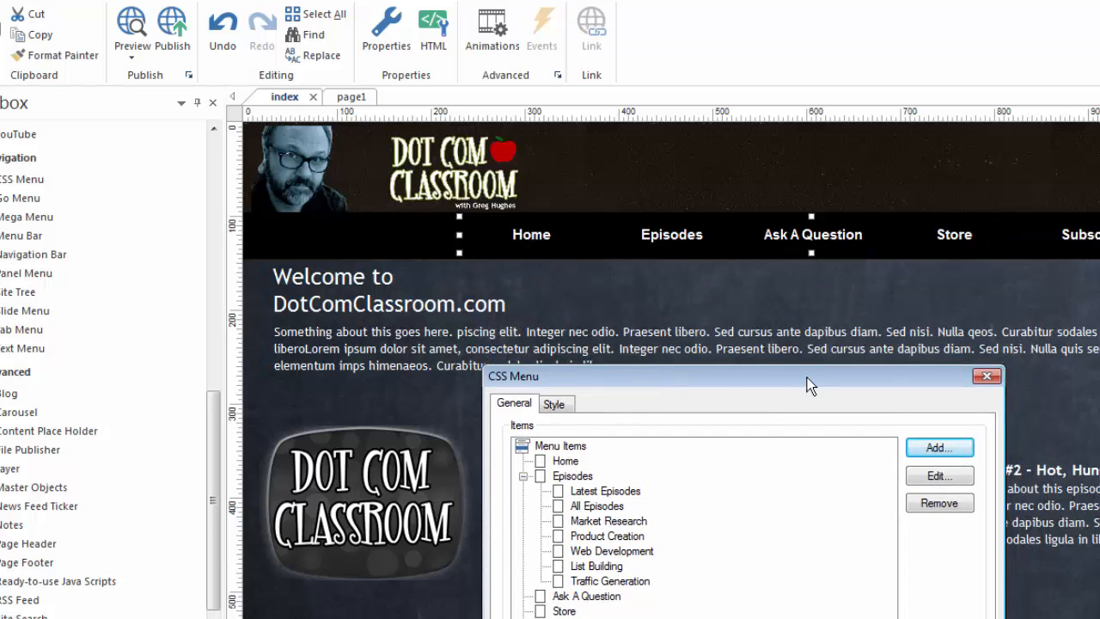
drag(808, 378, 904, 61)
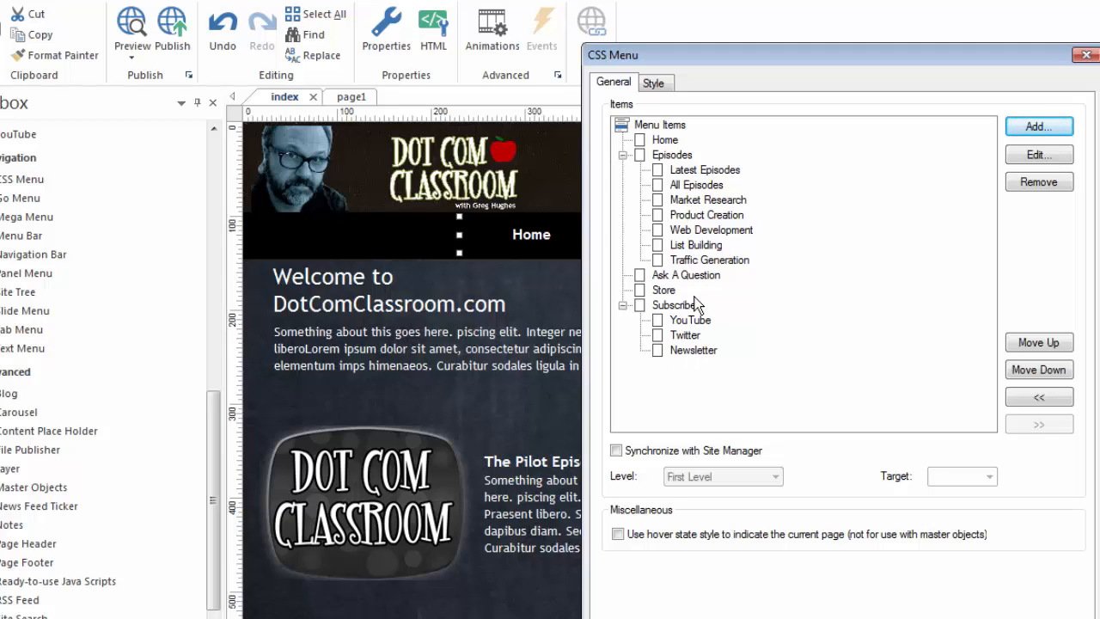
Review the index page menu's main menu layout, background, border, images, shadow and text settings.
click(659, 84)
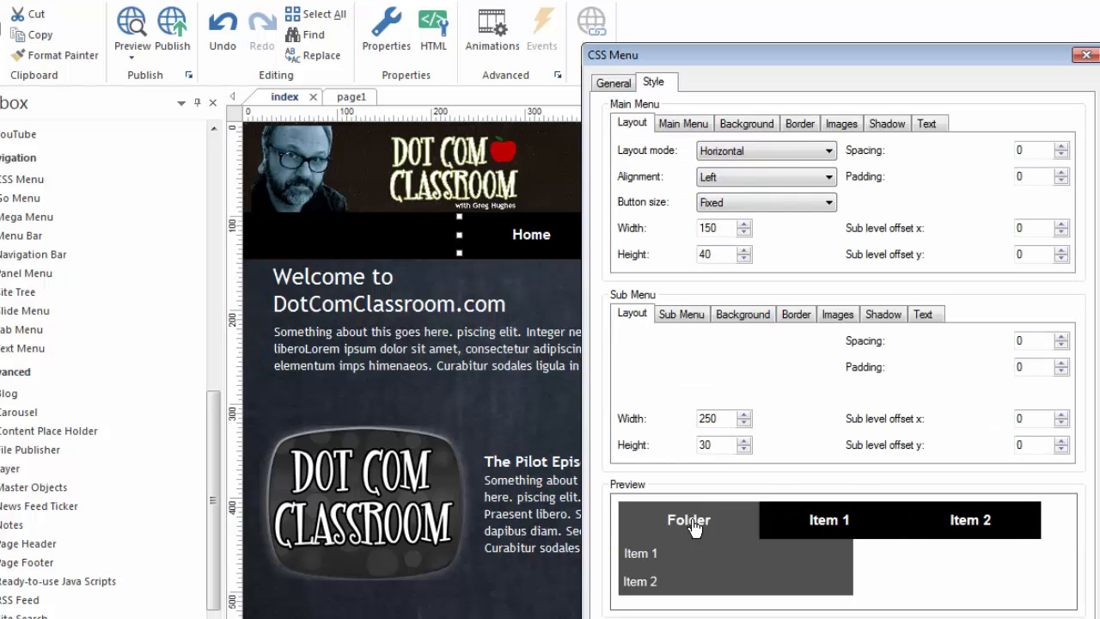
click(690, 125)
click(744, 126)
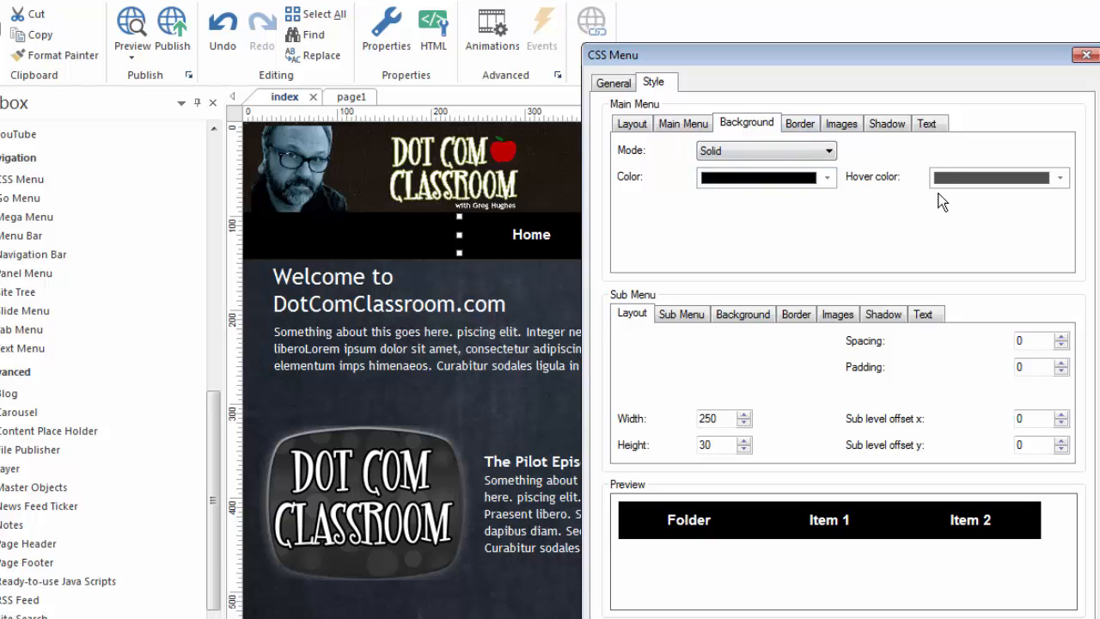
click(800, 124)
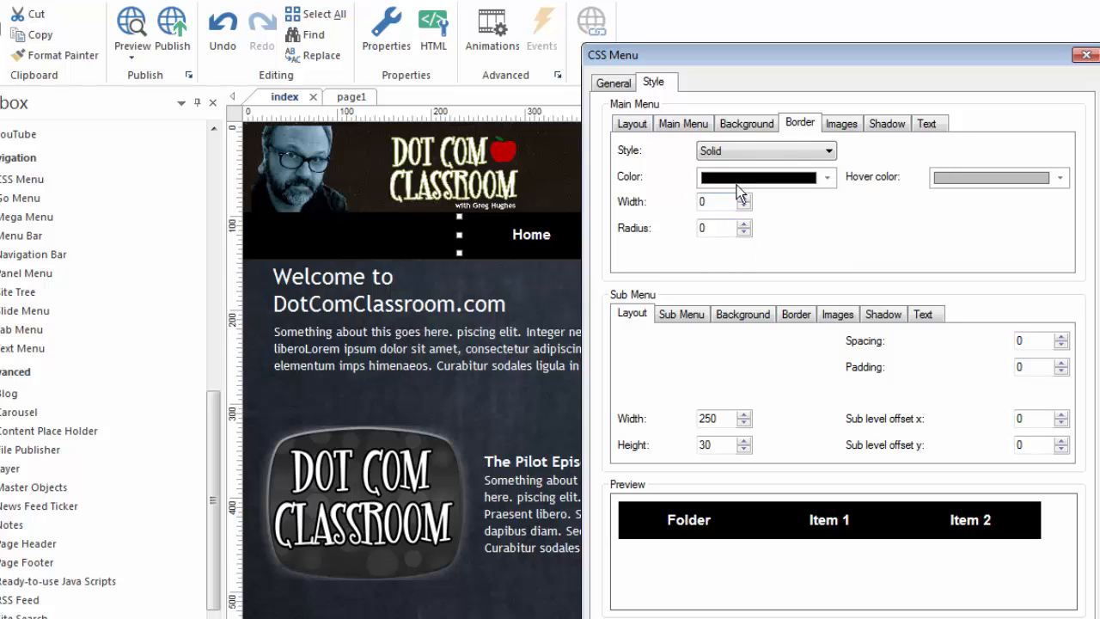
click(842, 125)
click(885, 124)
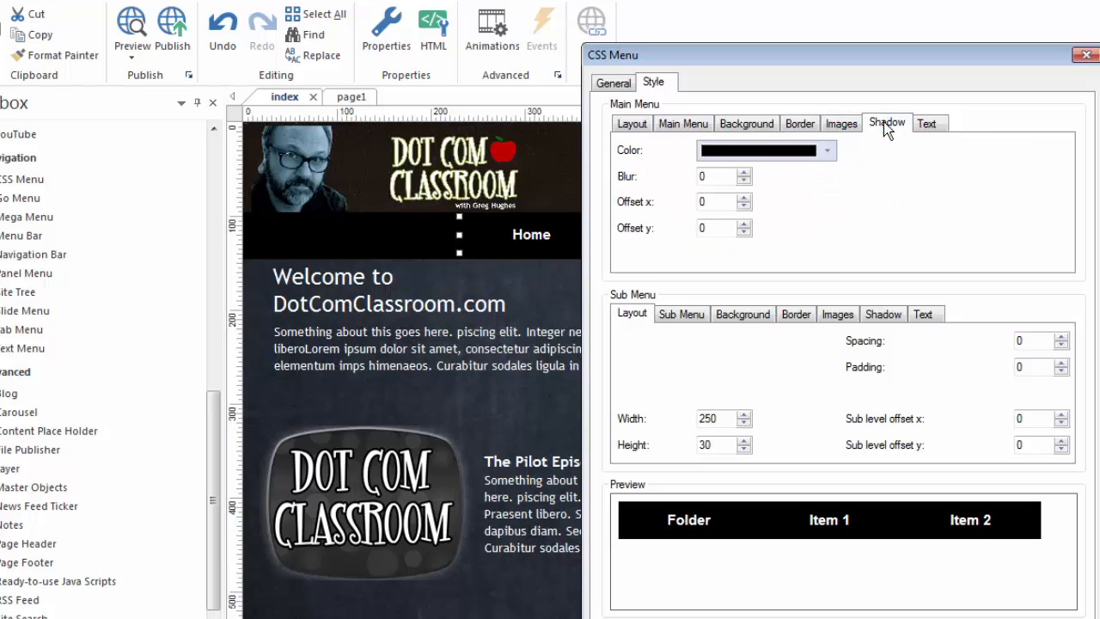
click(926, 124)
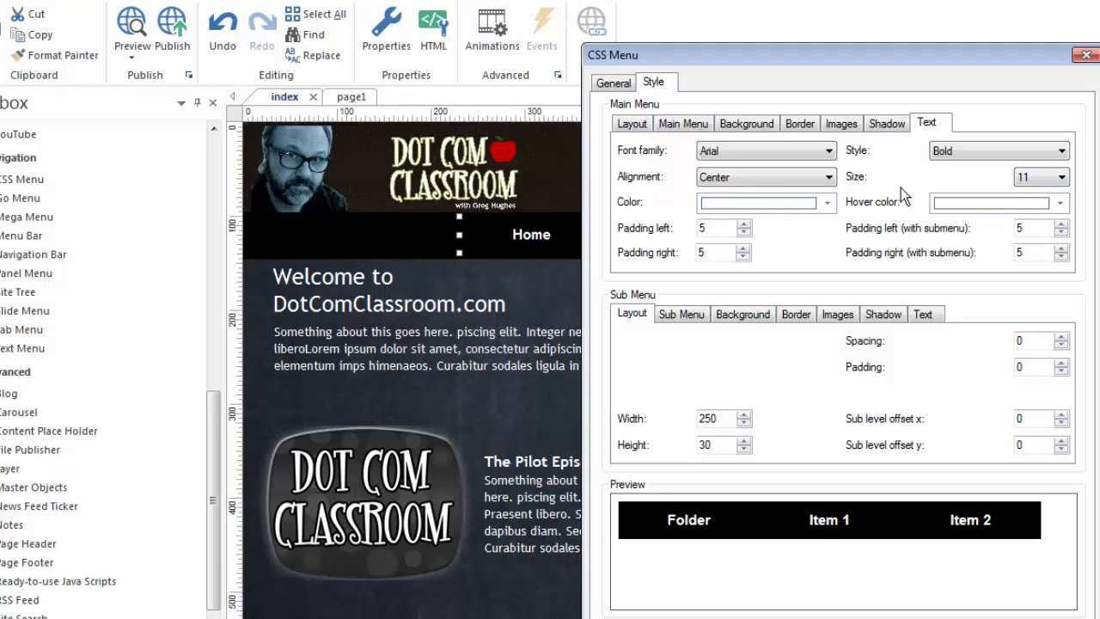
Review the index page menu's submenu, background and border settings, and close its properties.
click(678, 315)
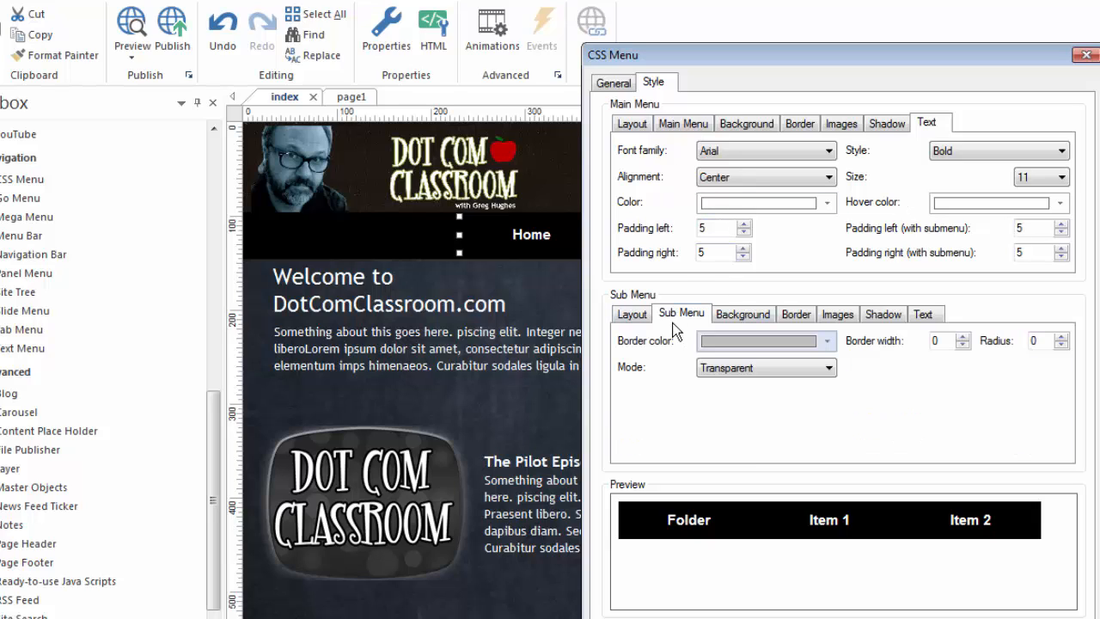
click(744, 315)
click(796, 314)
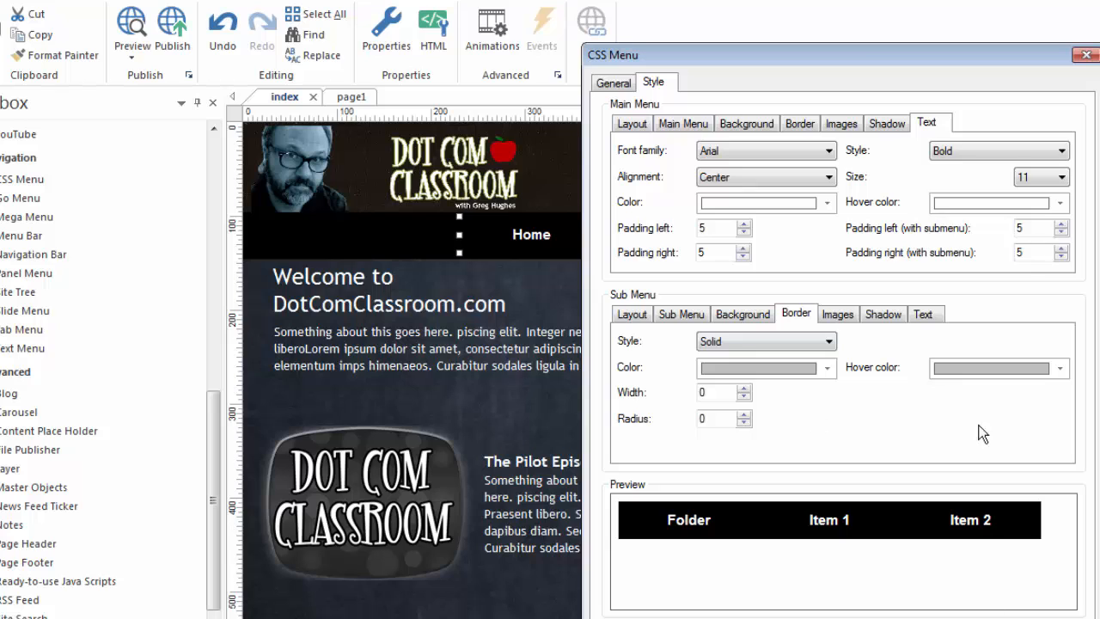
drag(864, 53, 852, 9)
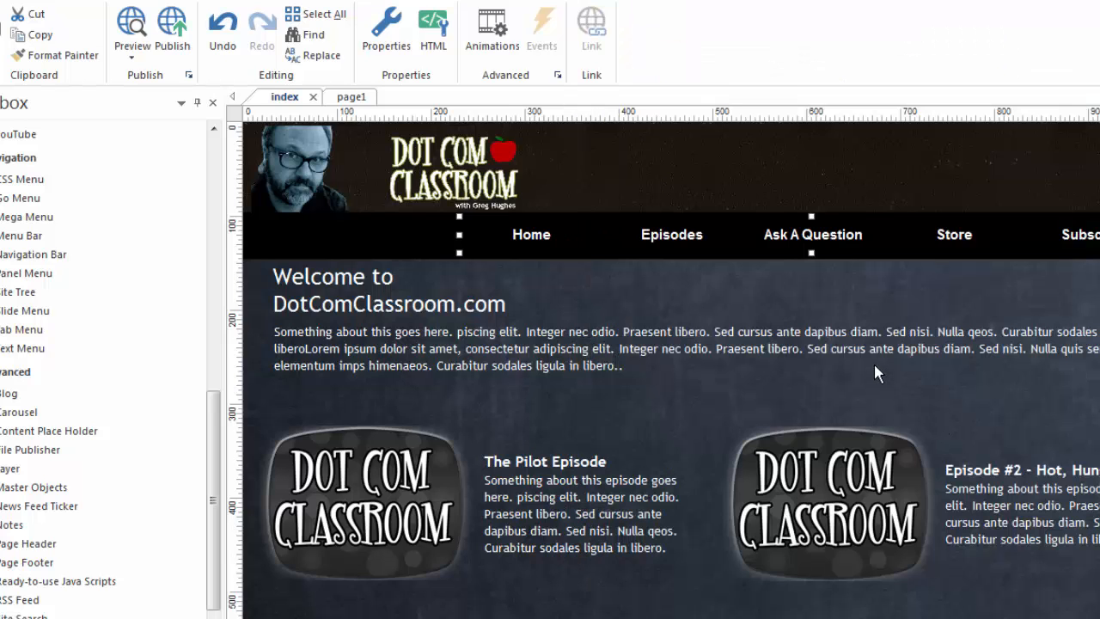
Preview the index page in the browser and check the hover behaviour of the navigation menu from Home to Subscribe.
key(F5)
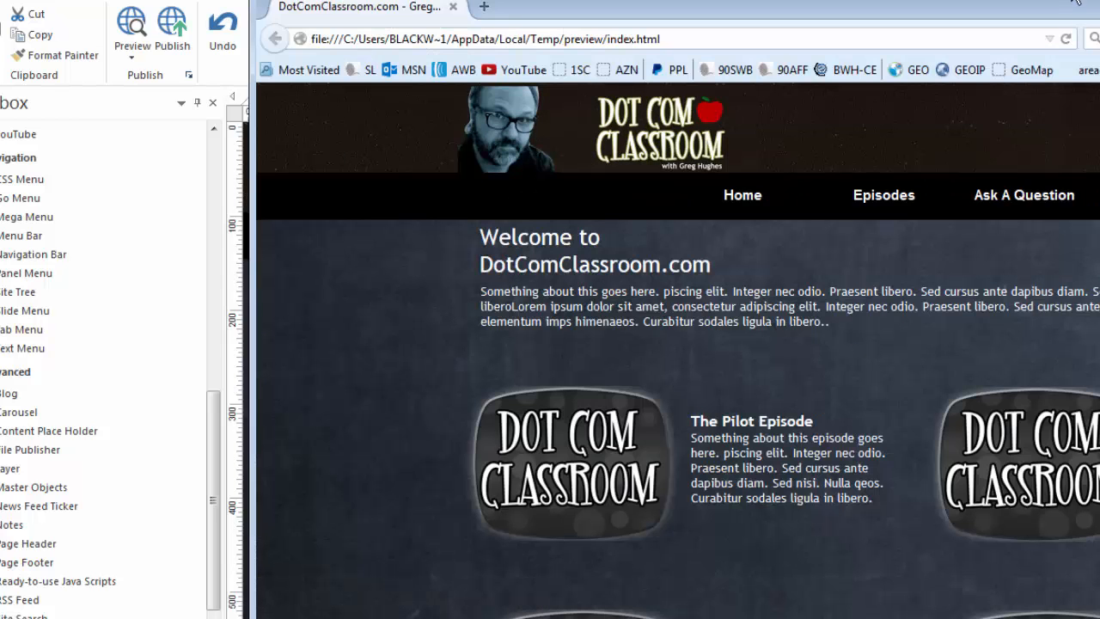
drag(1072, 2, 860, 0)
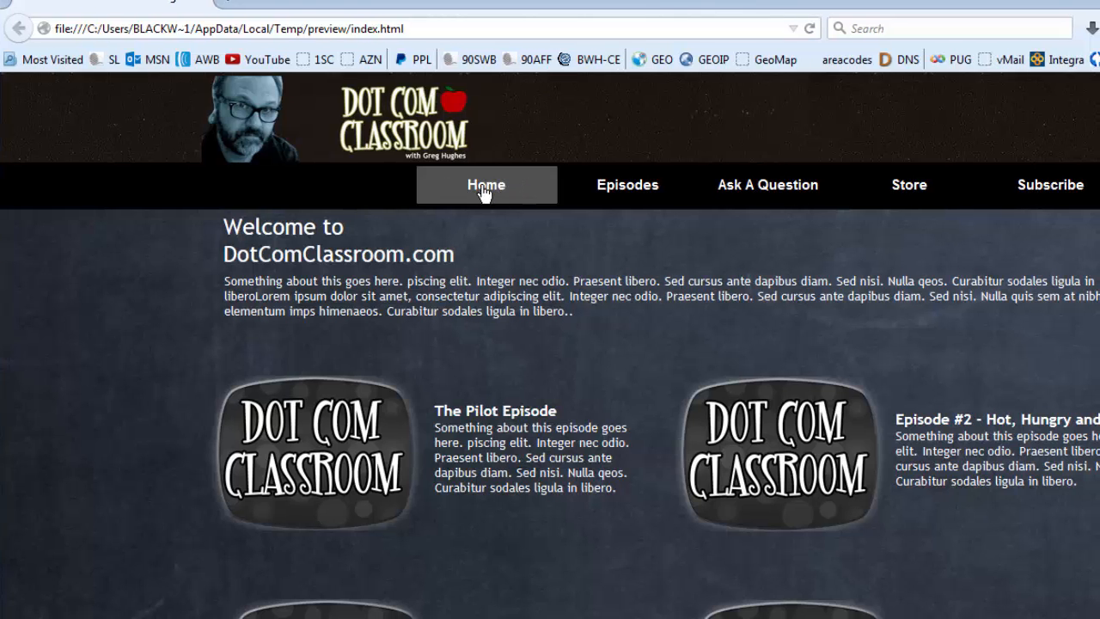
mouse_move(629, 189)
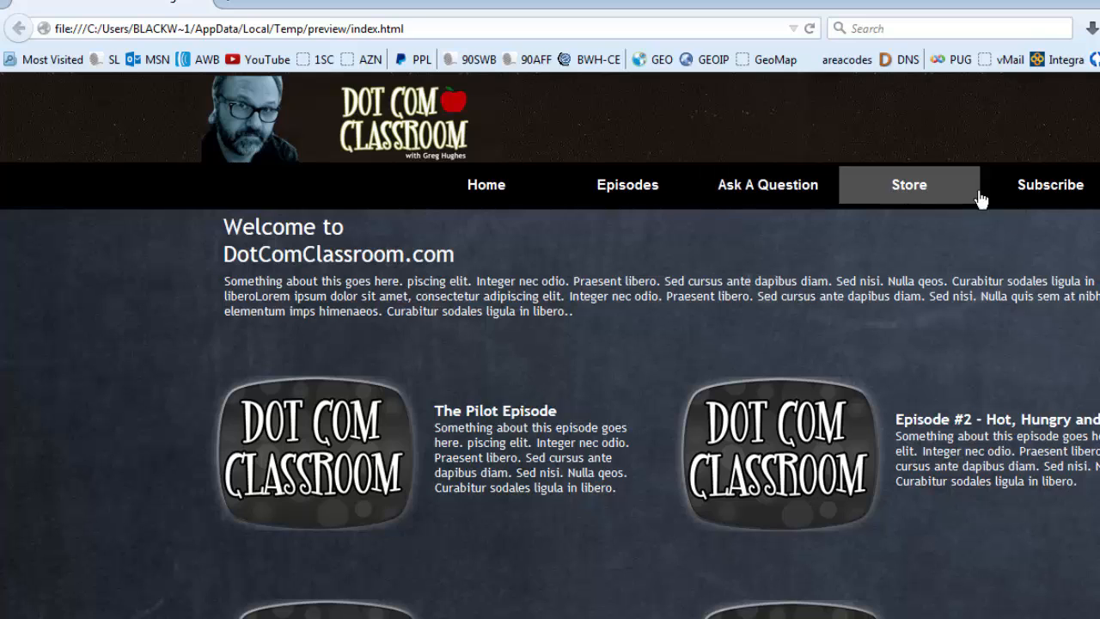
mouse_move(1048, 189)
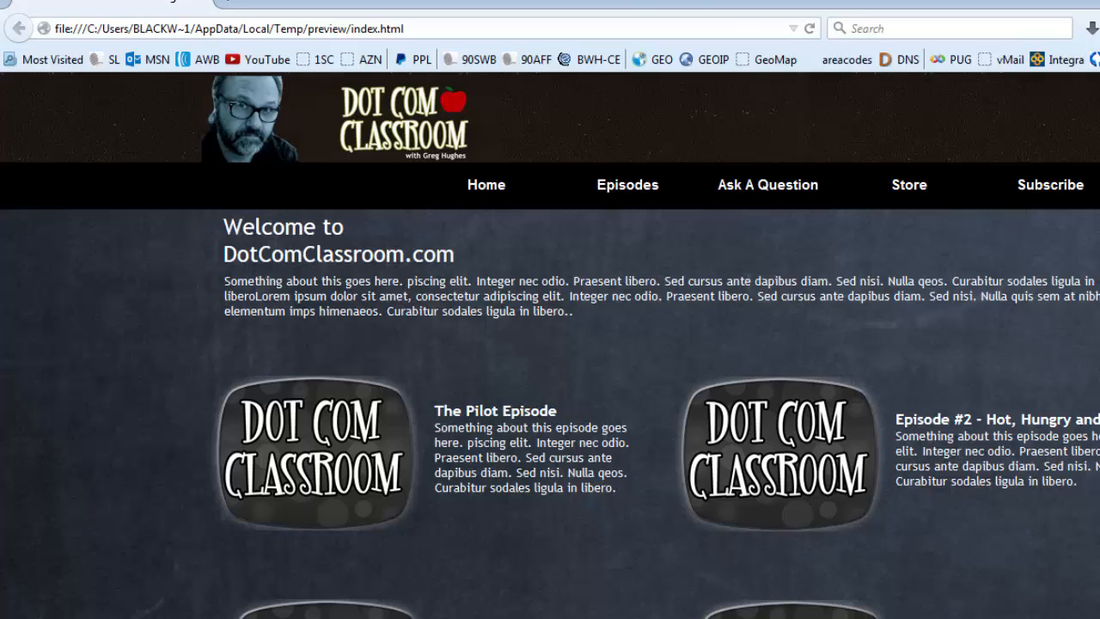
Return to WYSIWYG Web Builder and shift the index page's navigation menu slightly to the left along the black bar.
key(alt+Tab)
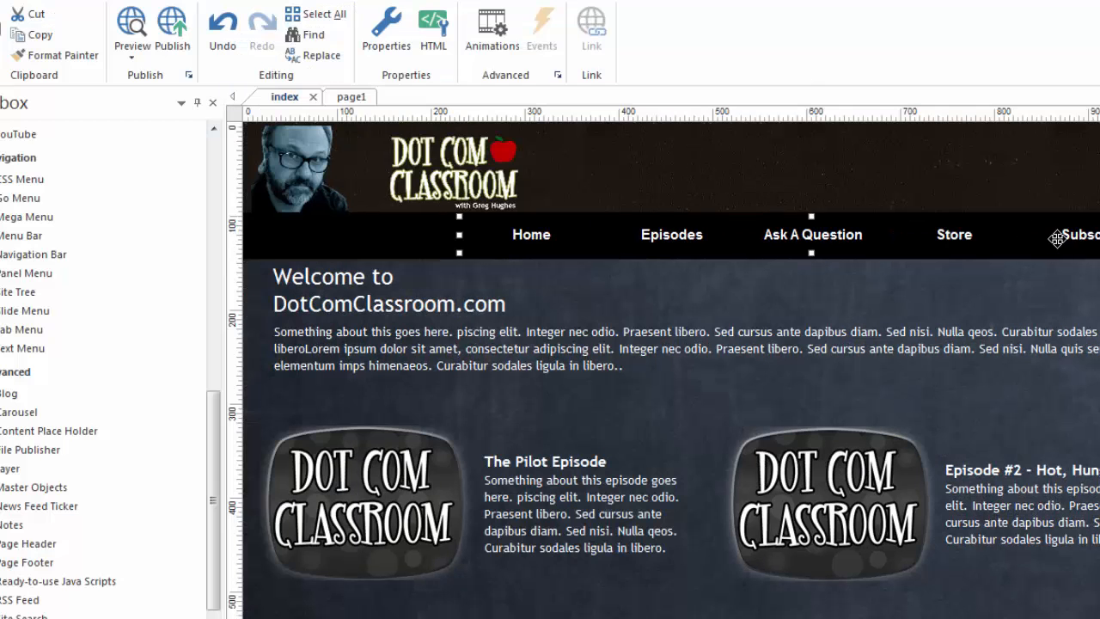
drag(1049, 237, 1032, 237)
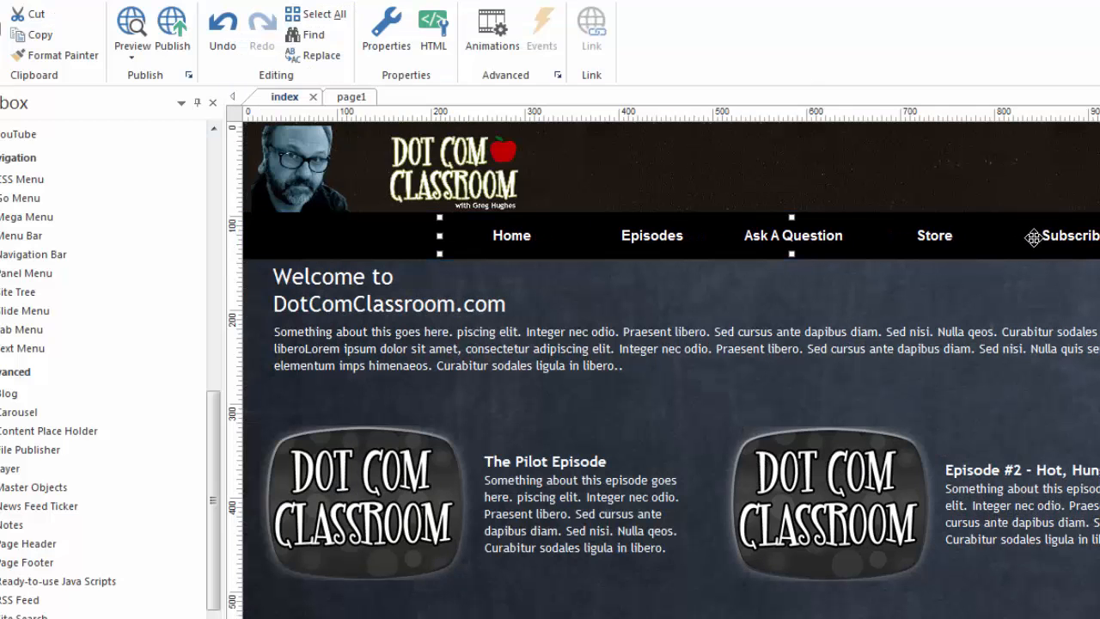